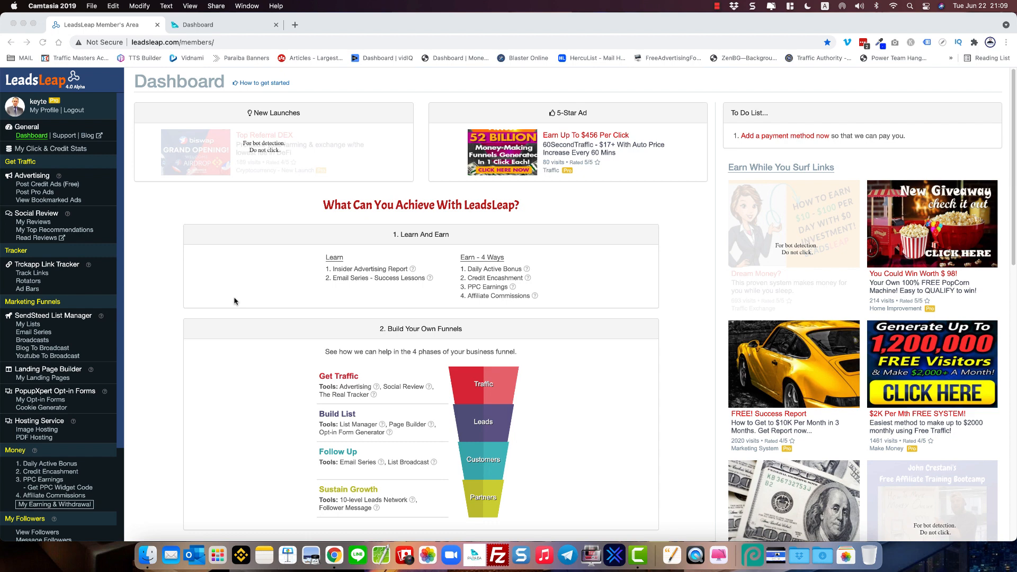
pyautogui.click(33, 275)
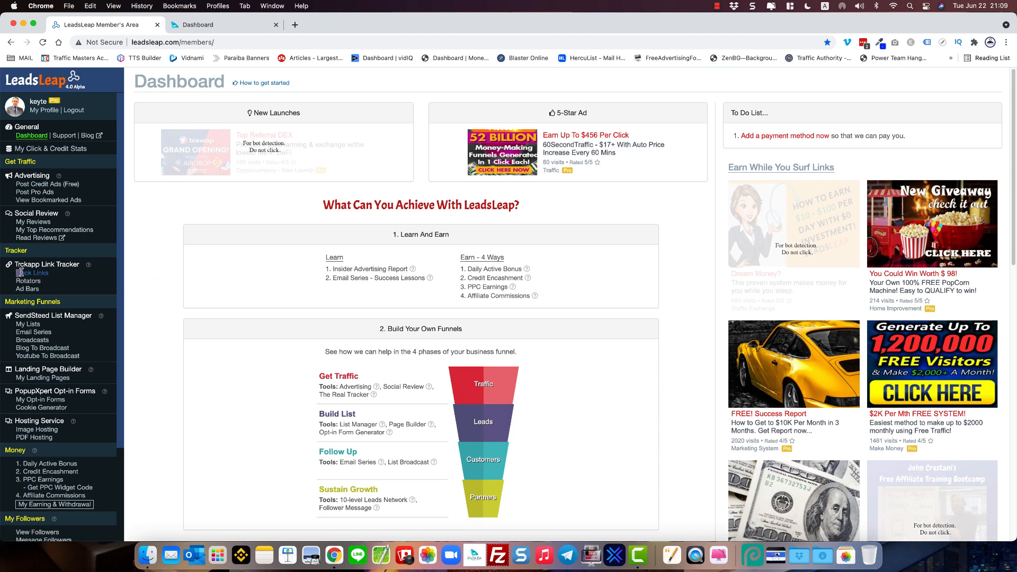
pyautogui.moveTo(20, 272)
pyautogui.mouseDown()
pyautogui.moveTo(56, 275)
pyautogui.moveTo(9, 282)
pyautogui.mouseUp()
pyautogui.click(58, 274)
pyautogui.click(7, 284)
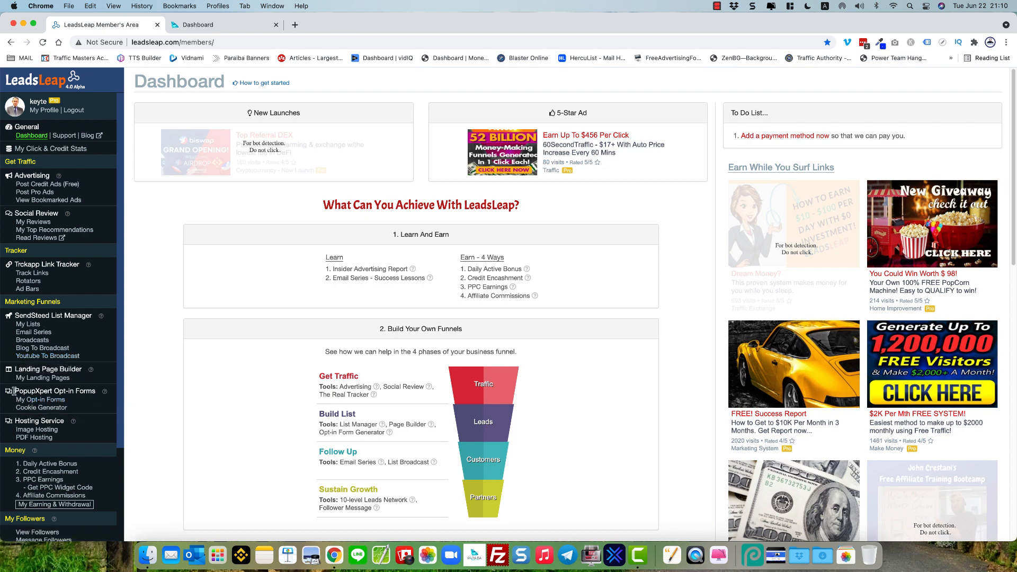
pyautogui.moveTo(15, 391); pyautogui.dragTo(98, 391)
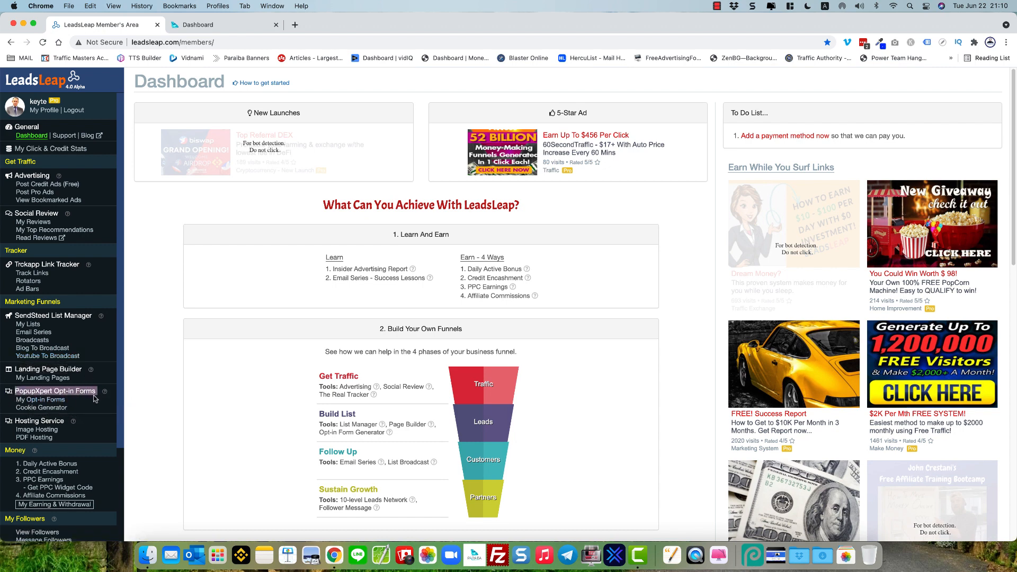
pyautogui.click(90, 403)
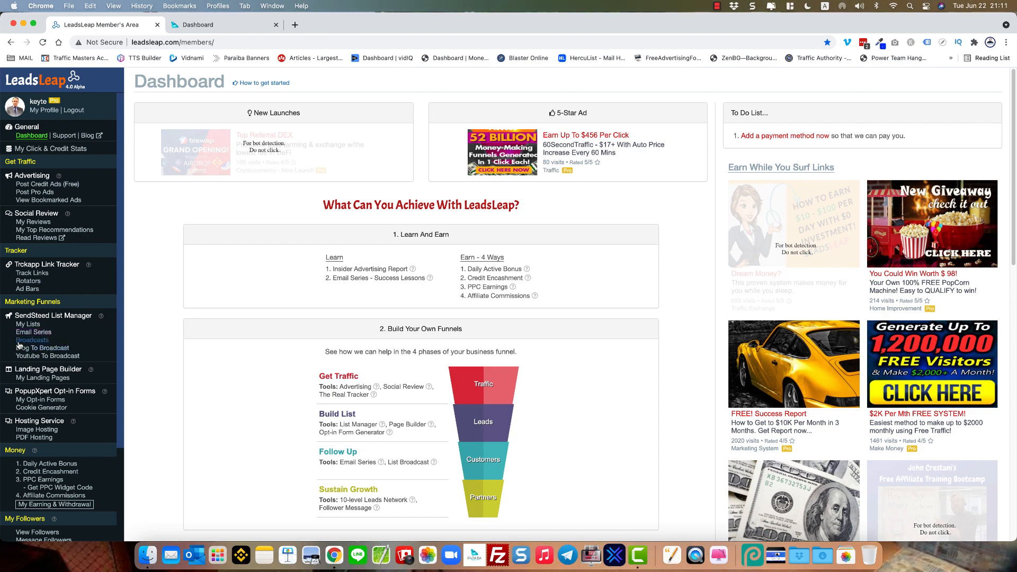
# - Open the landing page campaigns list and browse through the existing campaigns
pyautogui.scroll(-2, 103, 363)
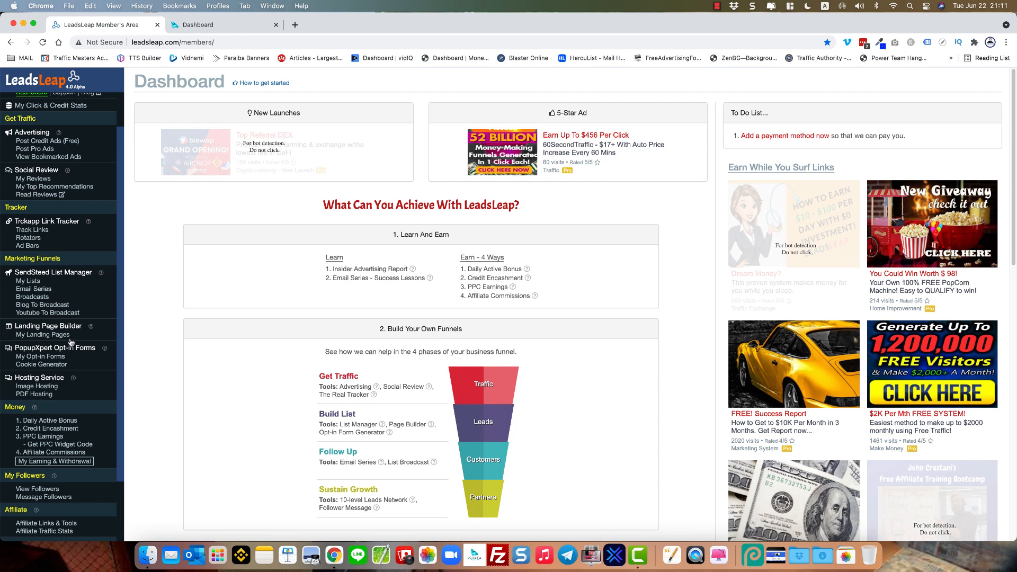
pyautogui.click(40, 336)
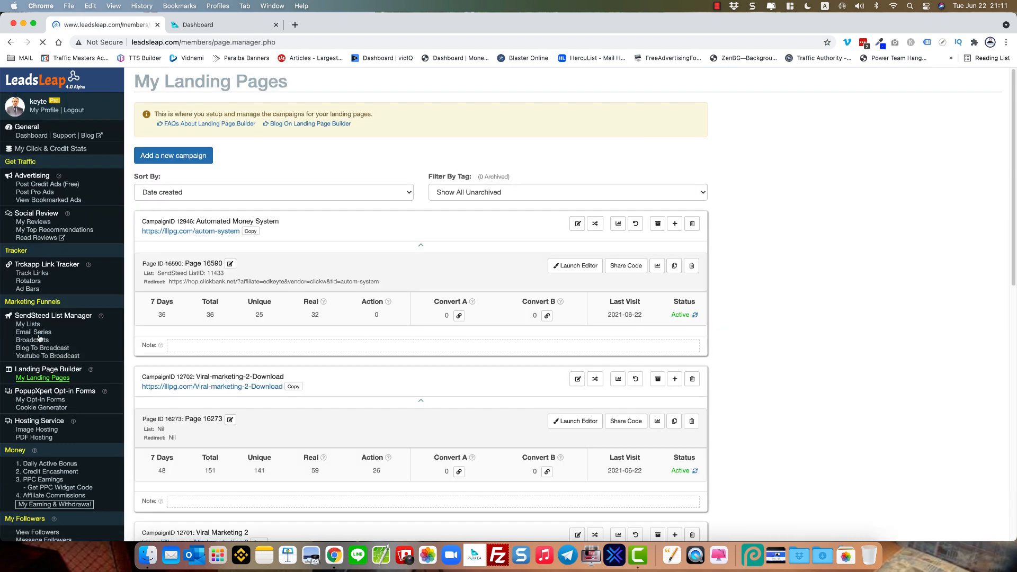
pyautogui.scroll(-15, 300, 366)
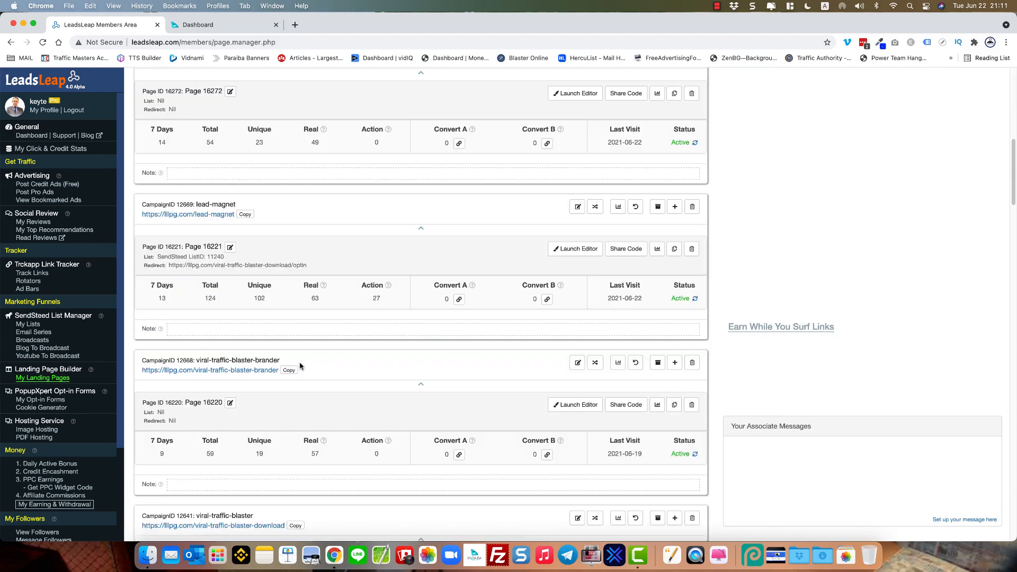
pyautogui.scroll(-15, 299, 367)
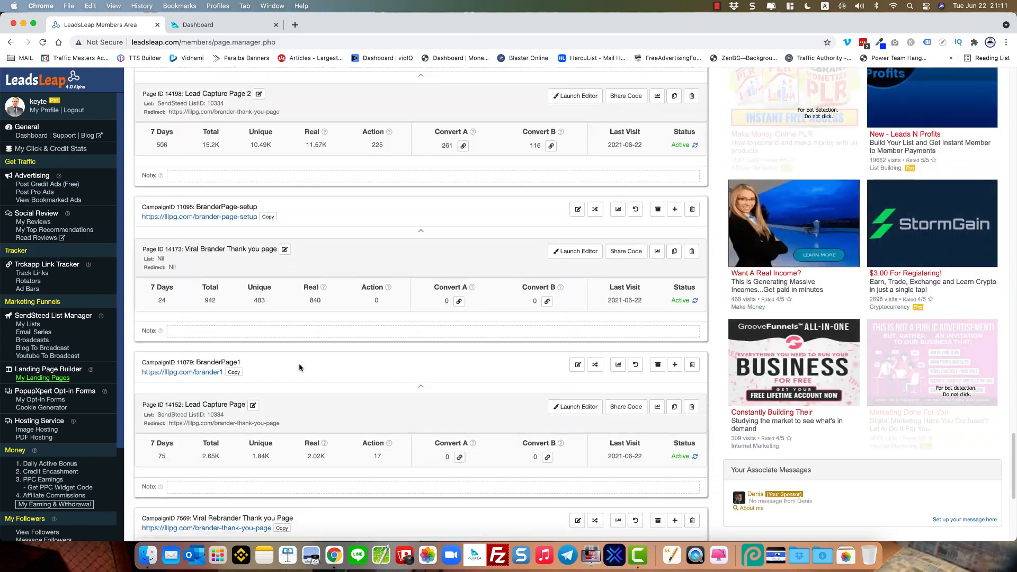
pyautogui.scroll(20, 300, 367)
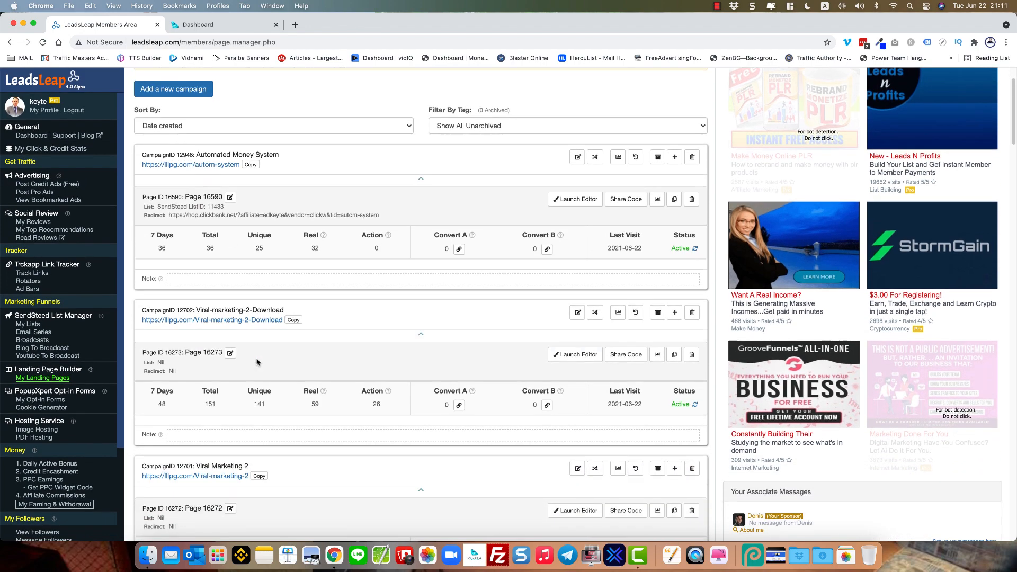
# - View the live page of the Viral Marketing 2 campaign, and close it again
pyautogui.scroll(-5, 256, 365)
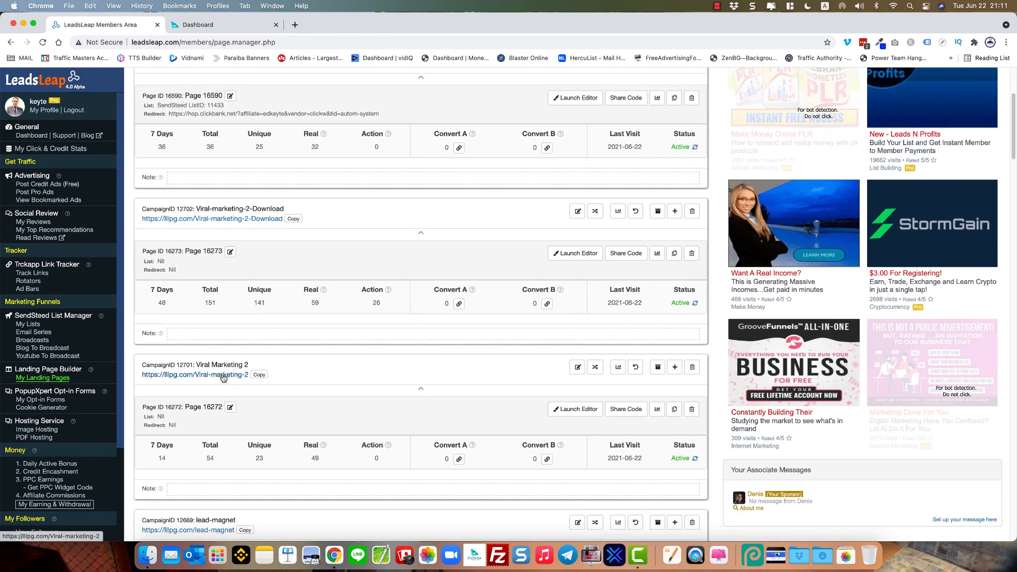
pyautogui.click(222, 375)
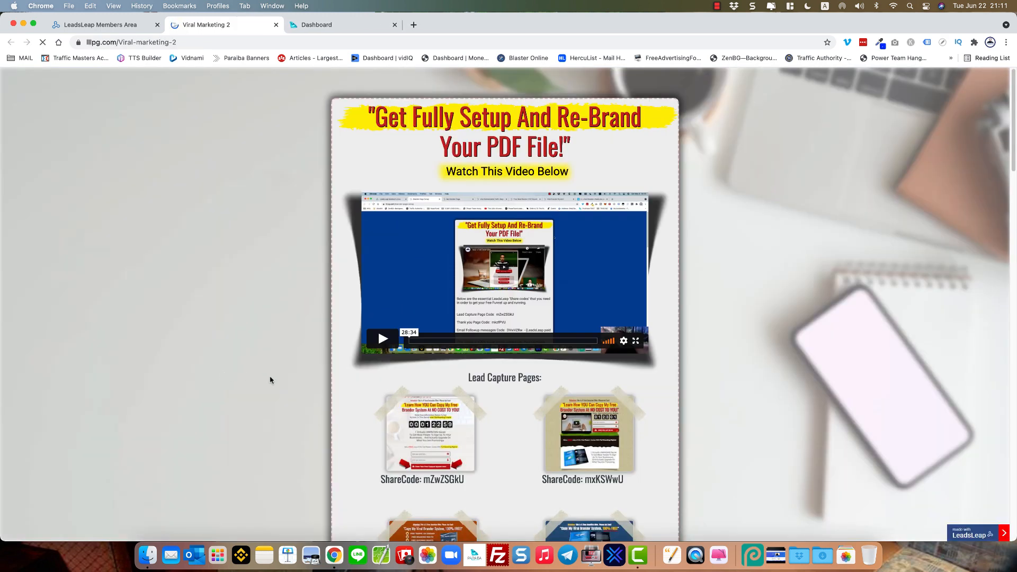
pyautogui.click(276, 25)
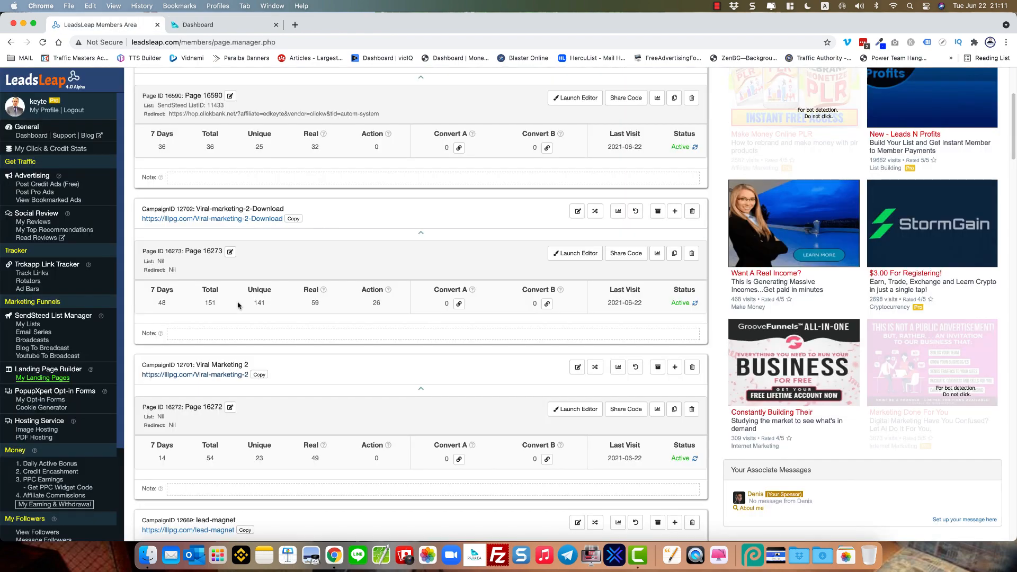
# - Examine the live lead-magnet page from its headline and countdown down to the opt-in form, and close it
pyautogui.scroll(-5, 220, 306)
pyautogui.click(221, 301)
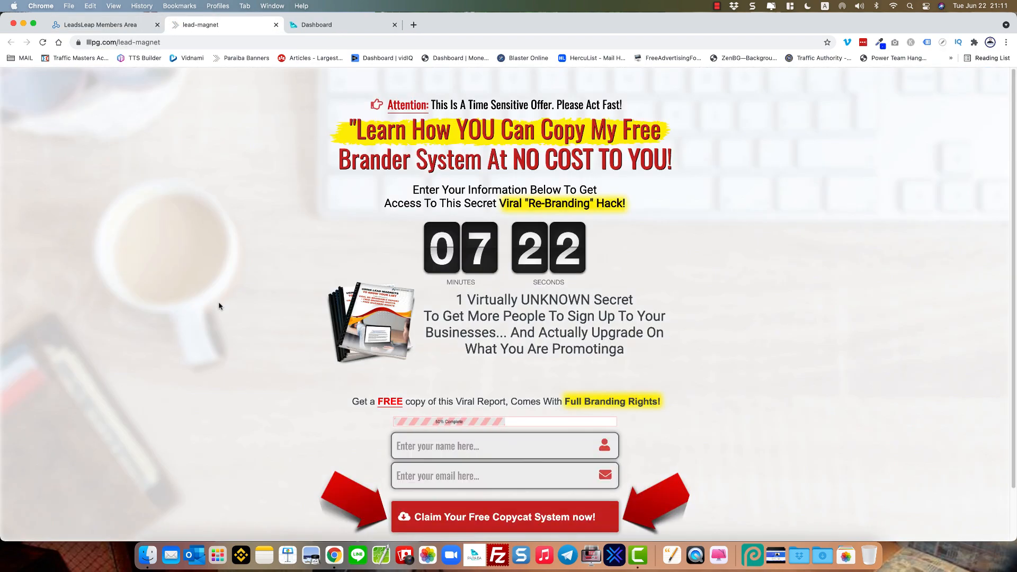
pyautogui.scroll(-2, 281, 317)
pyautogui.scroll(2, 284, 319)
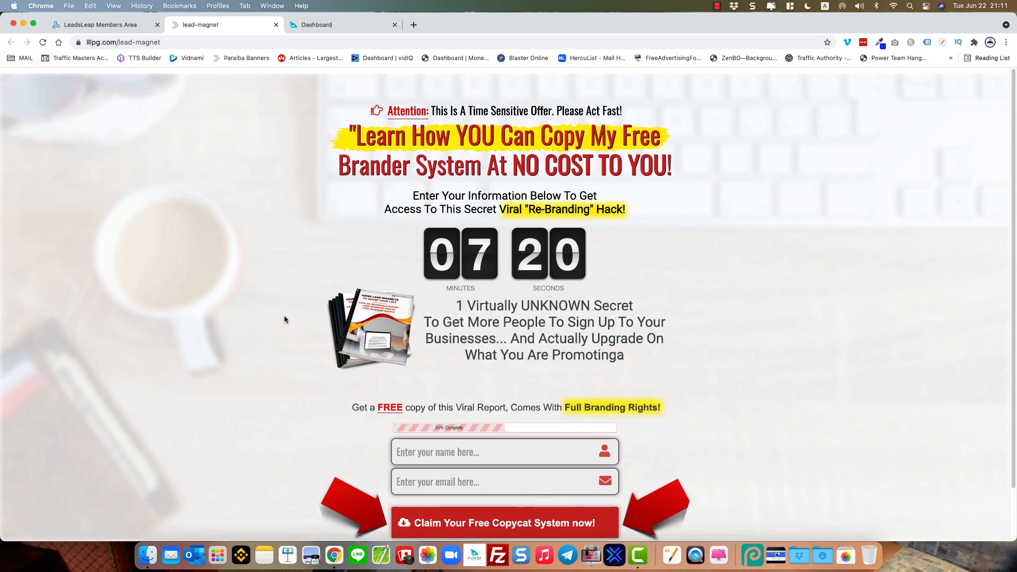
pyautogui.scroll(-2, 297, 319)
pyautogui.scroll(2, 318, 319)
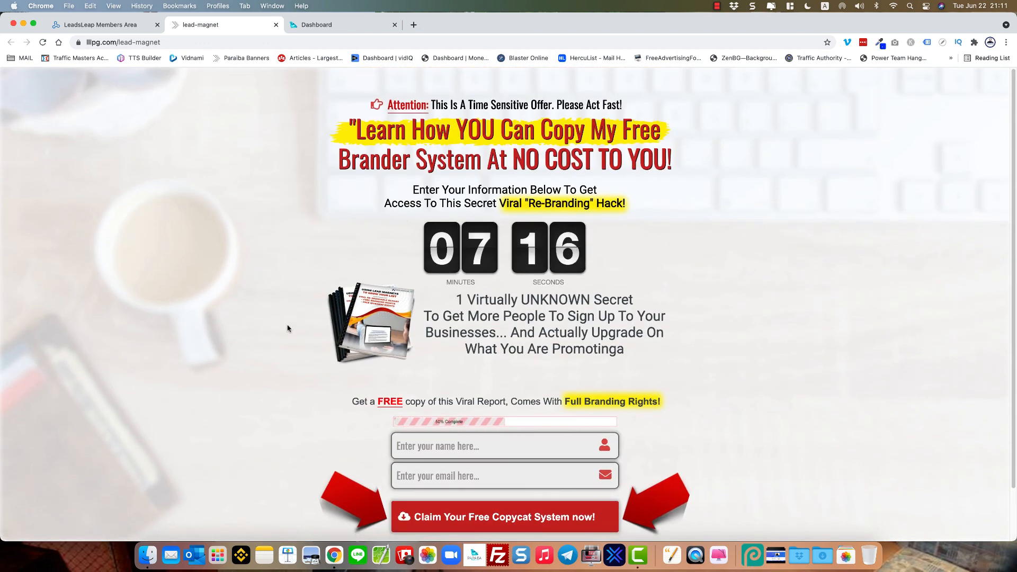
pyautogui.scroll(-2, 370, 328)
pyautogui.scroll(2, 450, 329)
pyautogui.scroll(-2, 563, 279)
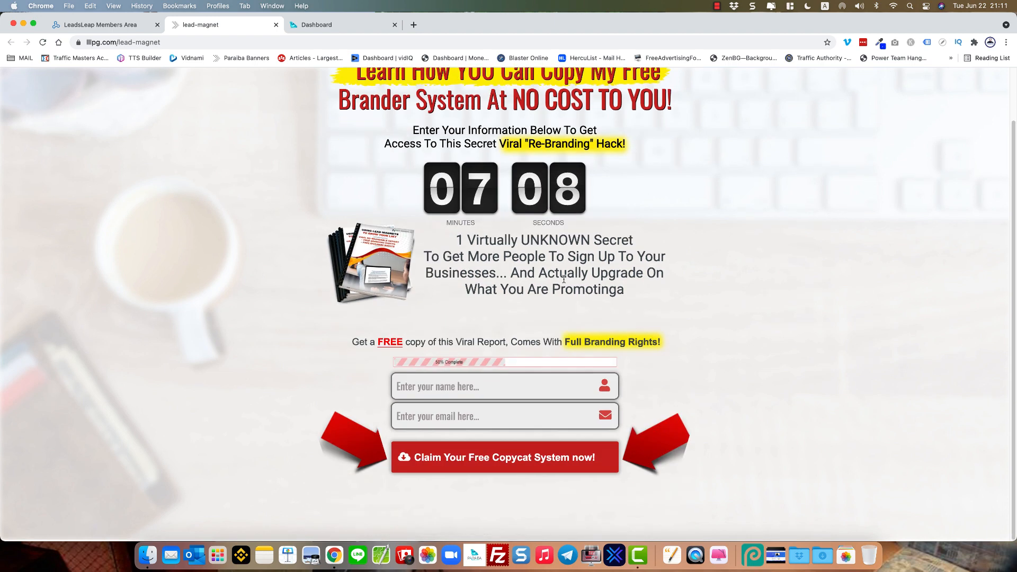
pyautogui.scroll(2, 563, 279)
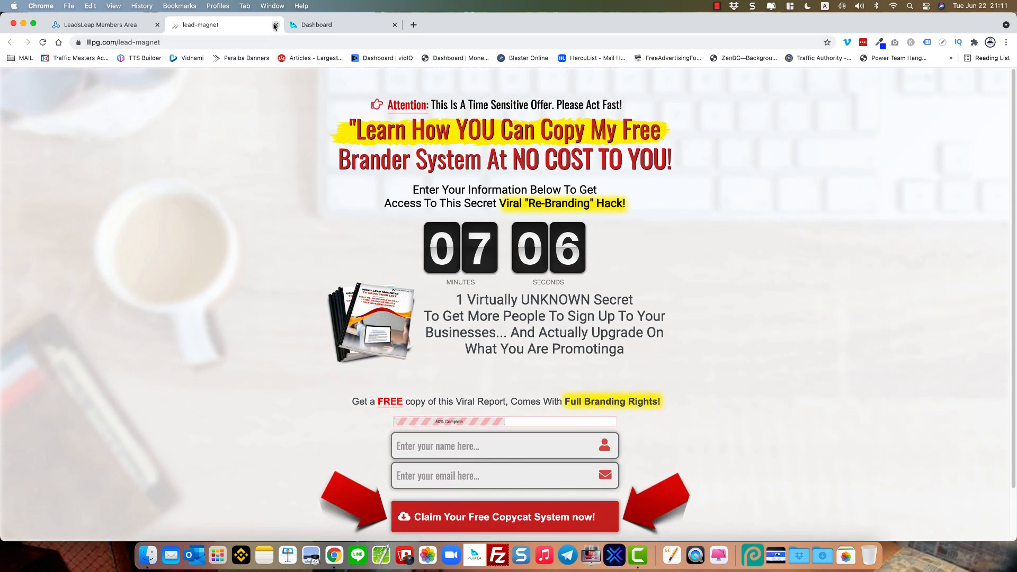
pyautogui.click(275, 24)
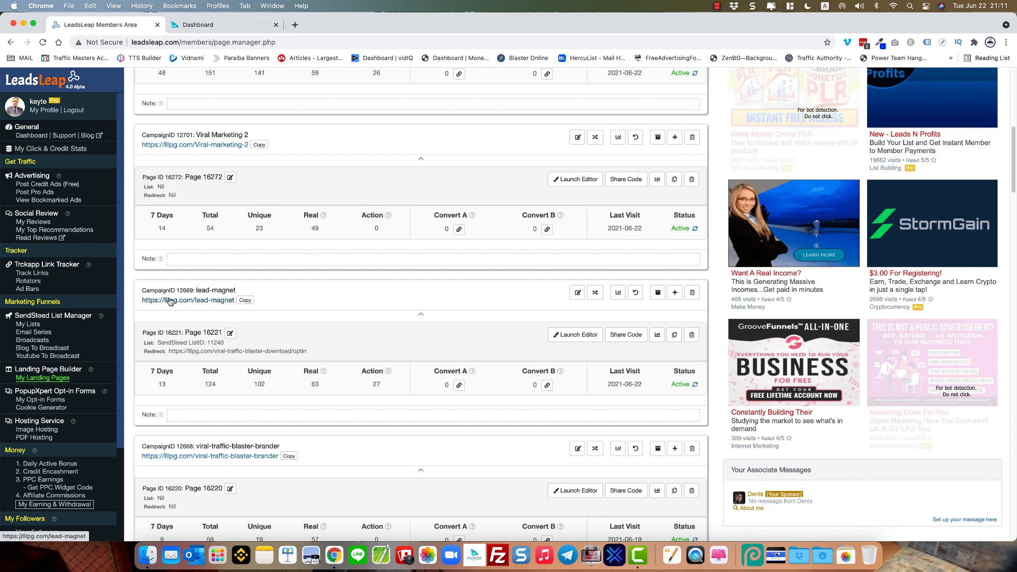
# - Open the lead-magnet campaign's page in the editor and reposition the countdown, horizontally centred at a top offset of 235 px
pyautogui.click(582, 339)
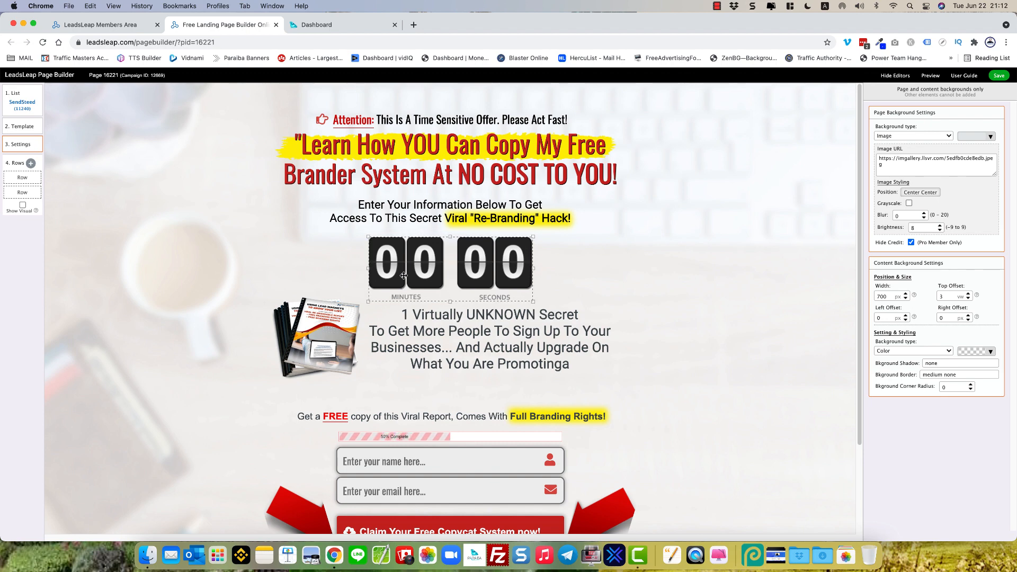
pyautogui.moveTo(391, 271); pyautogui.dragTo(414, 253)
pyautogui.moveTo(350, 268)
pyautogui.mouseDown()
pyautogui.moveTo(304, 268)
pyautogui.moveTo(461, 263)
pyautogui.moveTo(306, 265)
pyautogui.moveTo(430, 263)
pyautogui.moveTo(361, 260)
pyautogui.mouseUp()
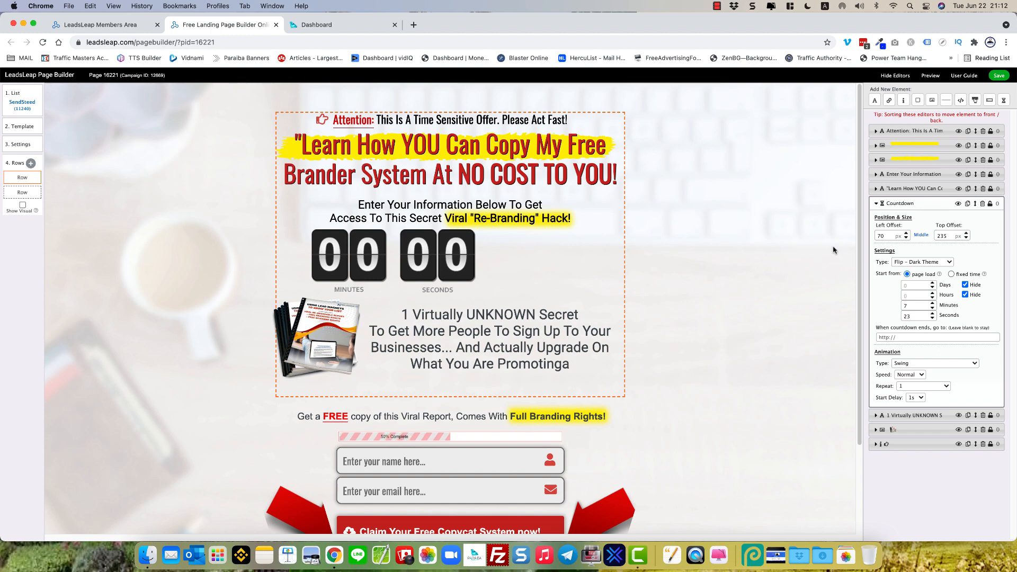
pyautogui.click(922, 236)
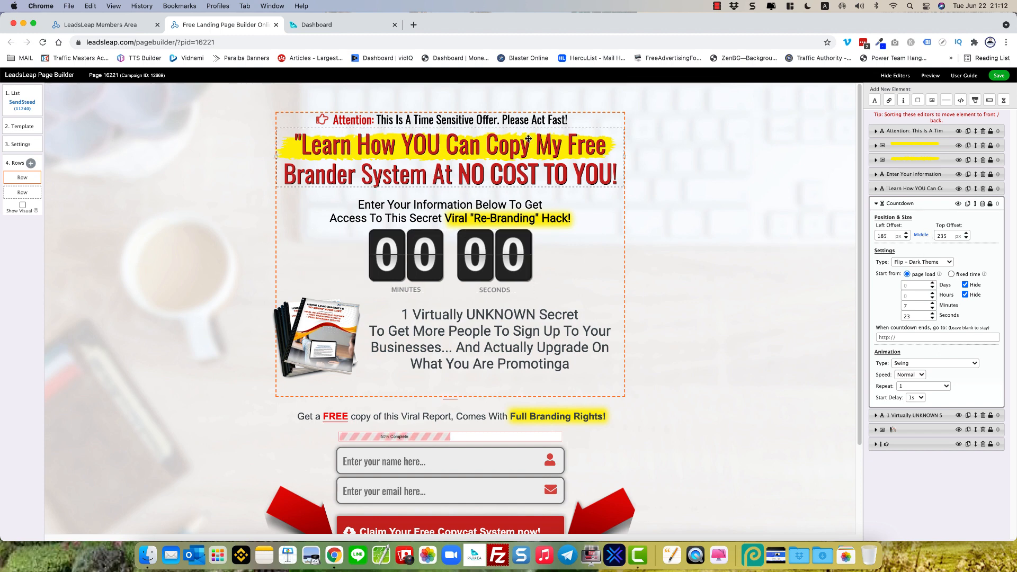
# - Move the report cover image to a left offset of -5 px and a top offset of 360 px
pyautogui.click(513, 148)
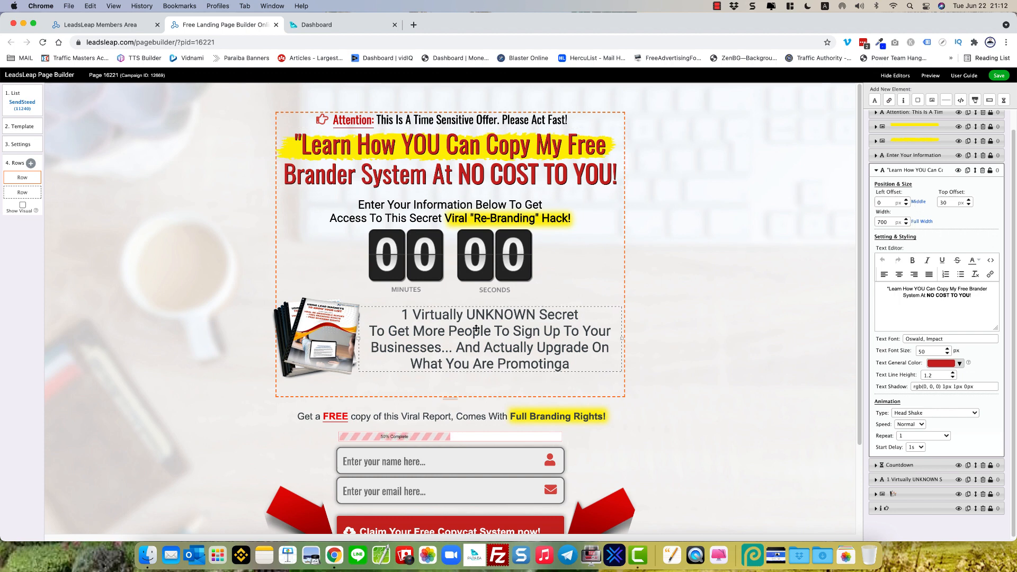
pyautogui.click(344, 352)
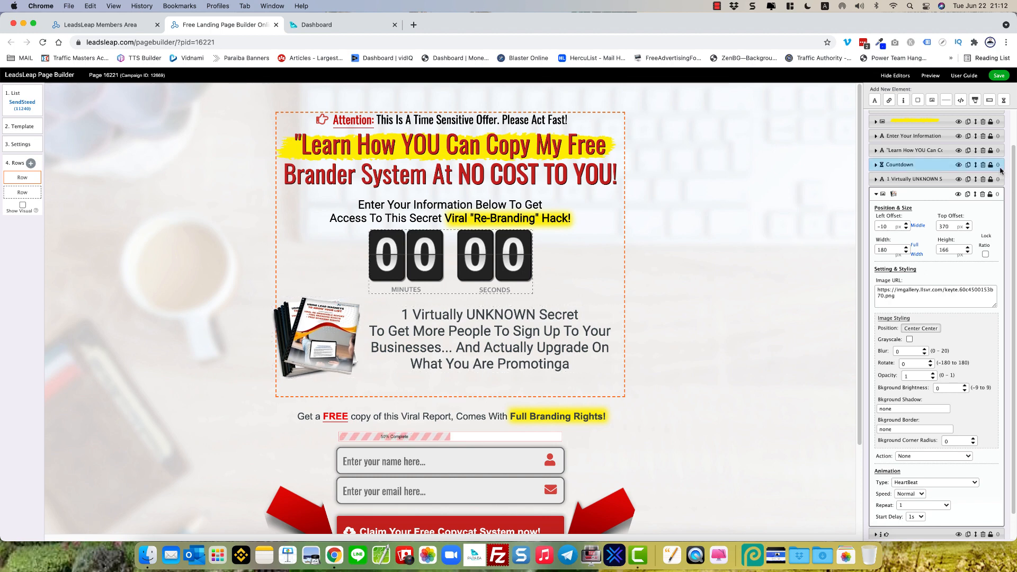
pyautogui.moveTo(321, 329)
pyautogui.mouseDown()
pyautogui.moveTo(317, 347)
pyautogui.moveTo(323, 324)
pyautogui.mouseUp()
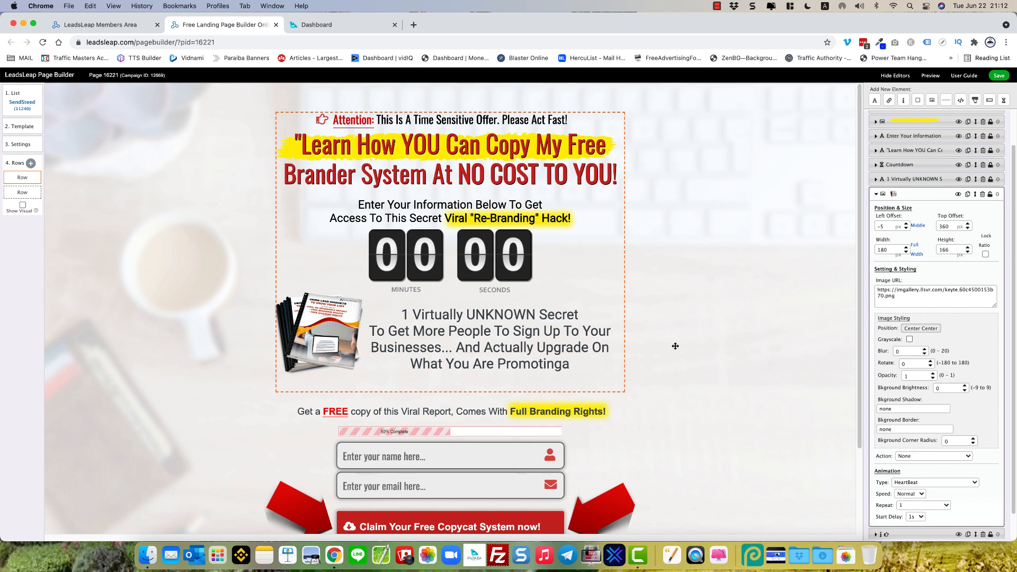
pyautogui.scroll(-3, 566, 388)
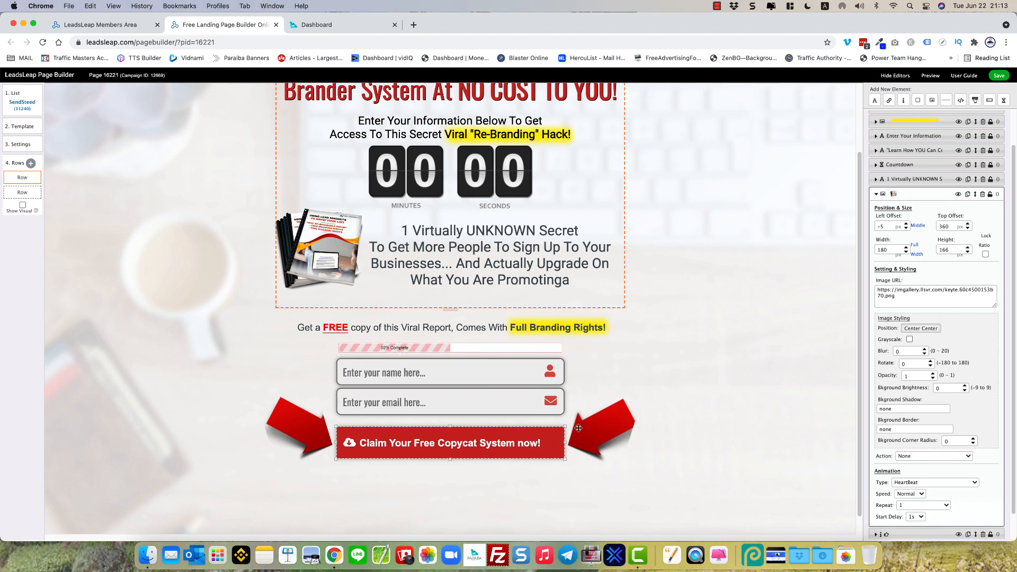
pyautogui.scroll(3, 737, 354)
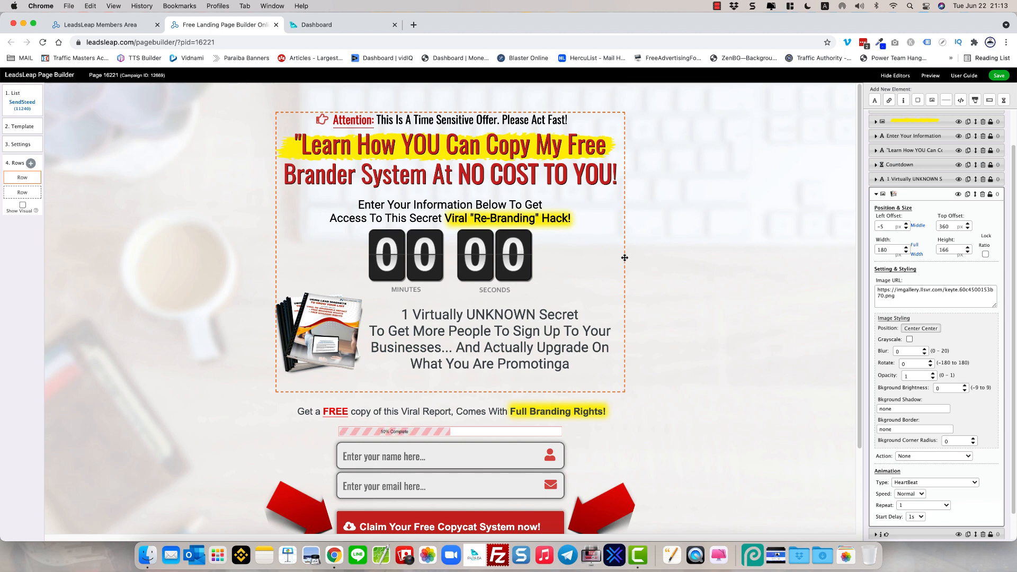
# - Set the large red headline's animation type to Tada after trying Bounce Right and Wobble
pyautogui.click(399, 152)
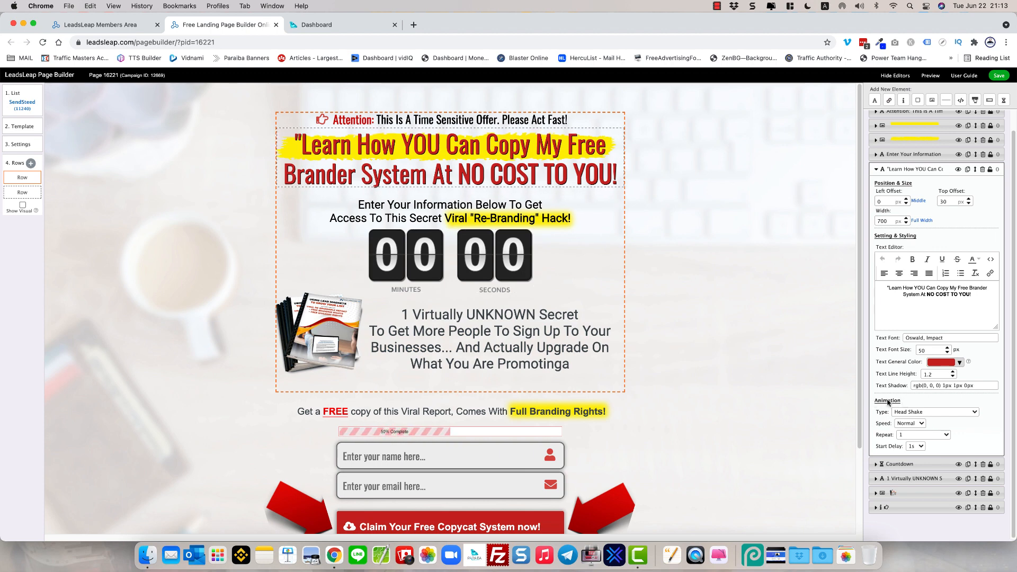
pyautogui.click(912, 412)
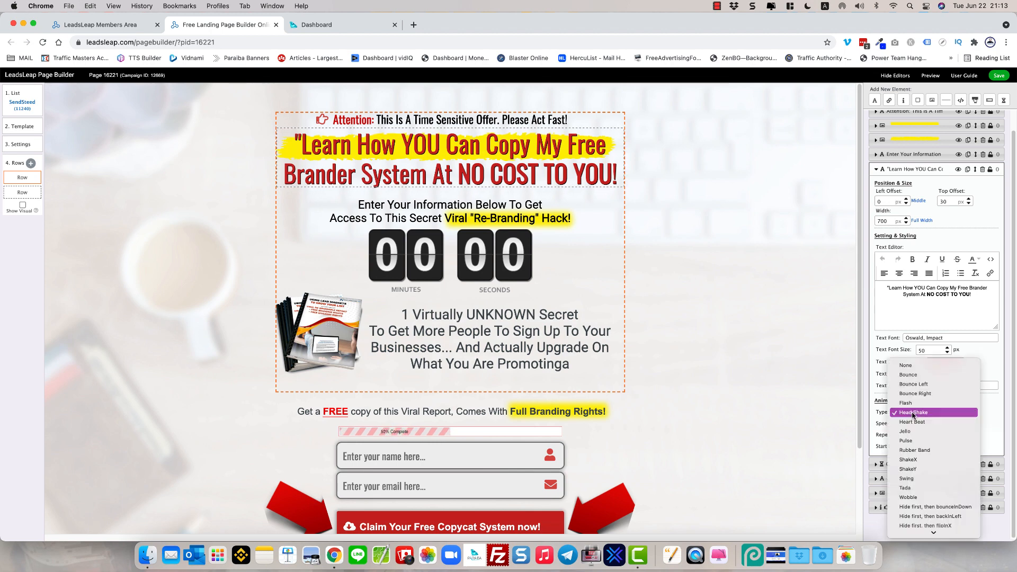
pyautogui.click(918, 395)
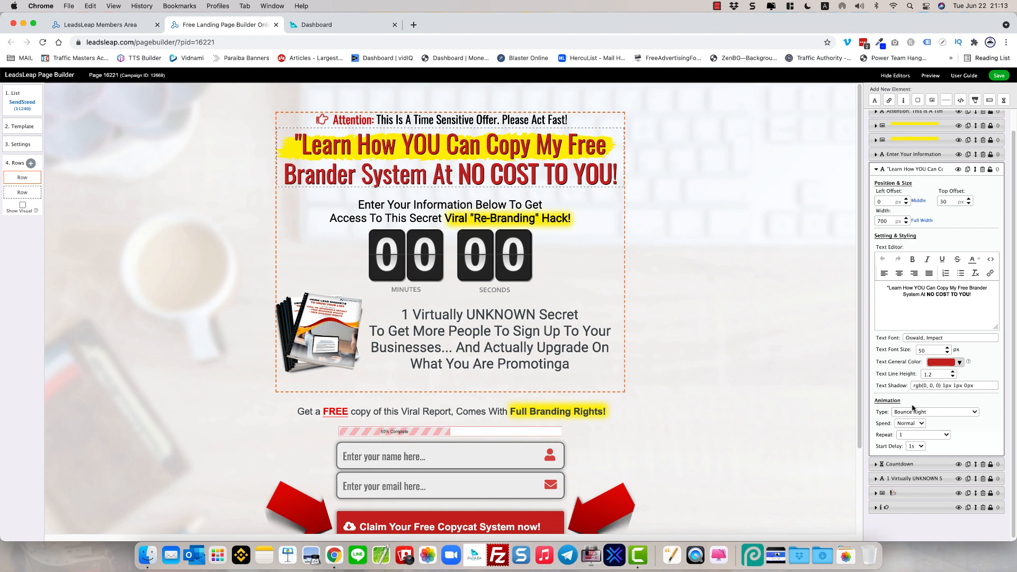
pyautogui.click(912, 411)
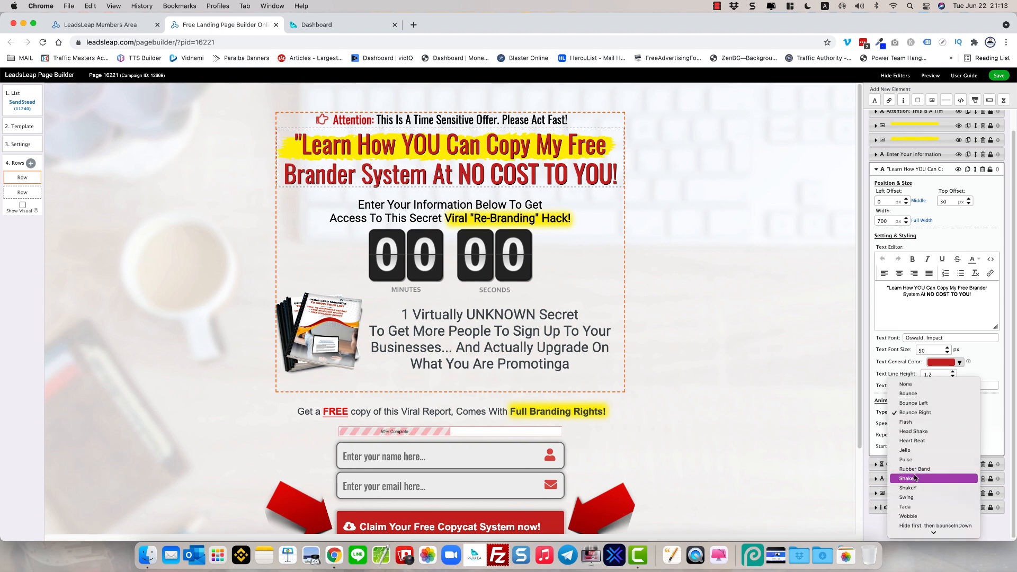
pyautogui.click(918, 517)
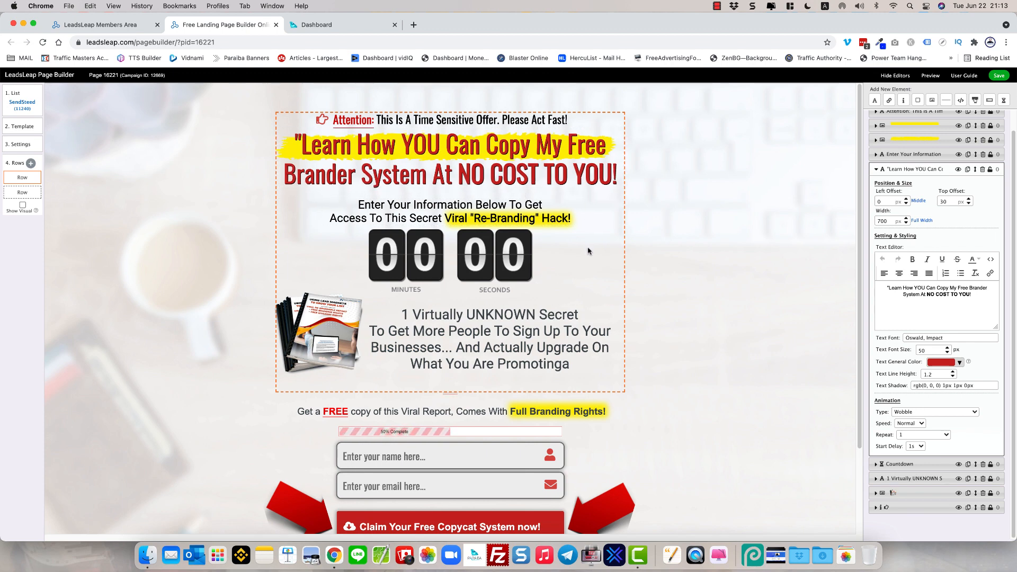
pyautogui.click(909, 414)
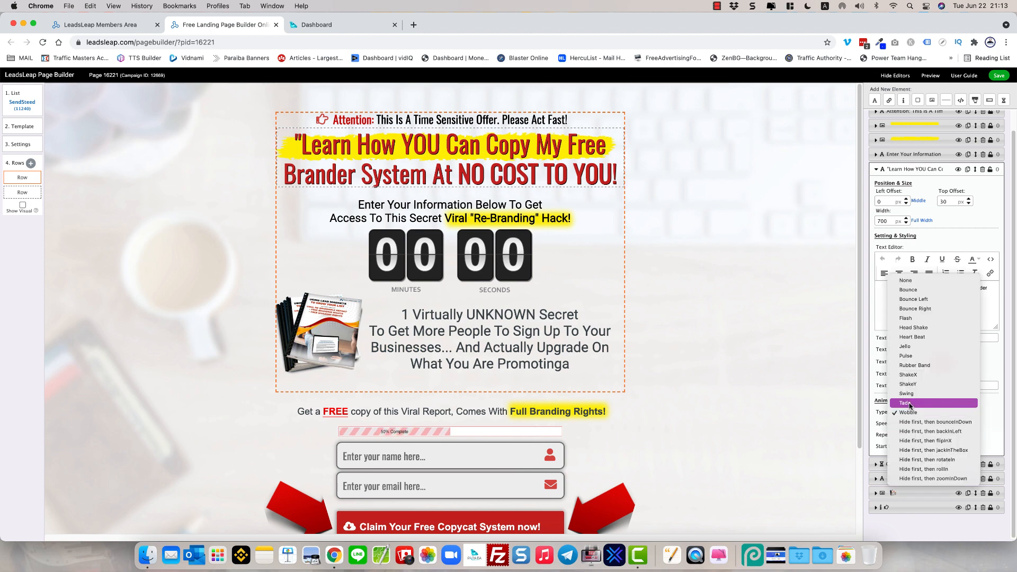
pyautogui.click(908, 404)
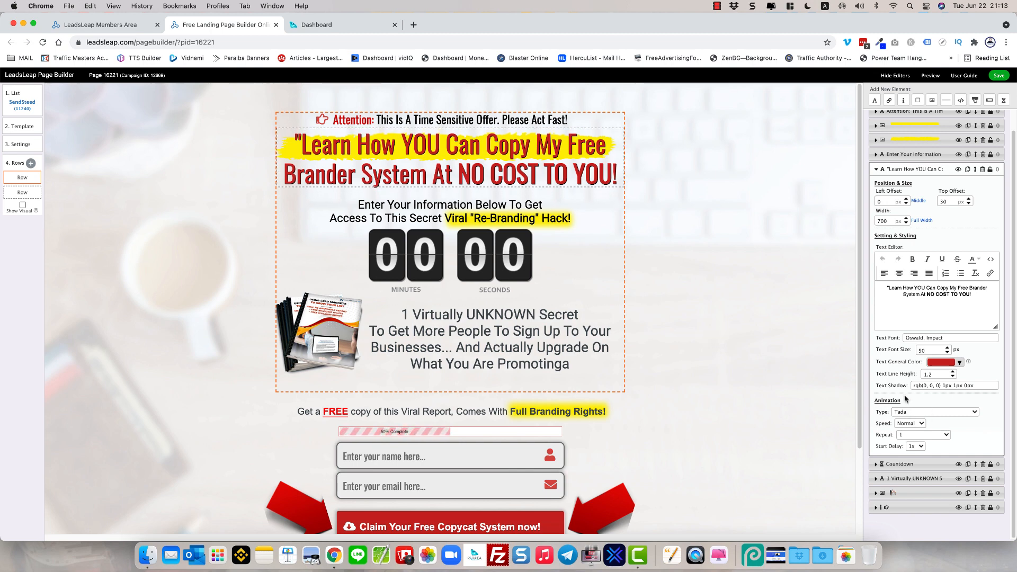
pyautogui.scroll(-3, 514, 338)
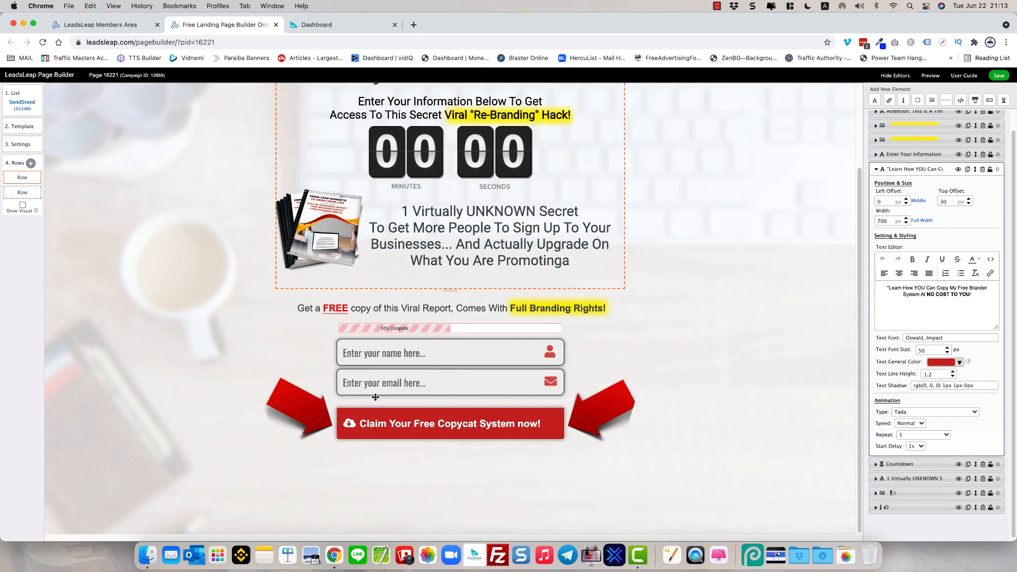
pyautogui.scroll(3, 379, 401)
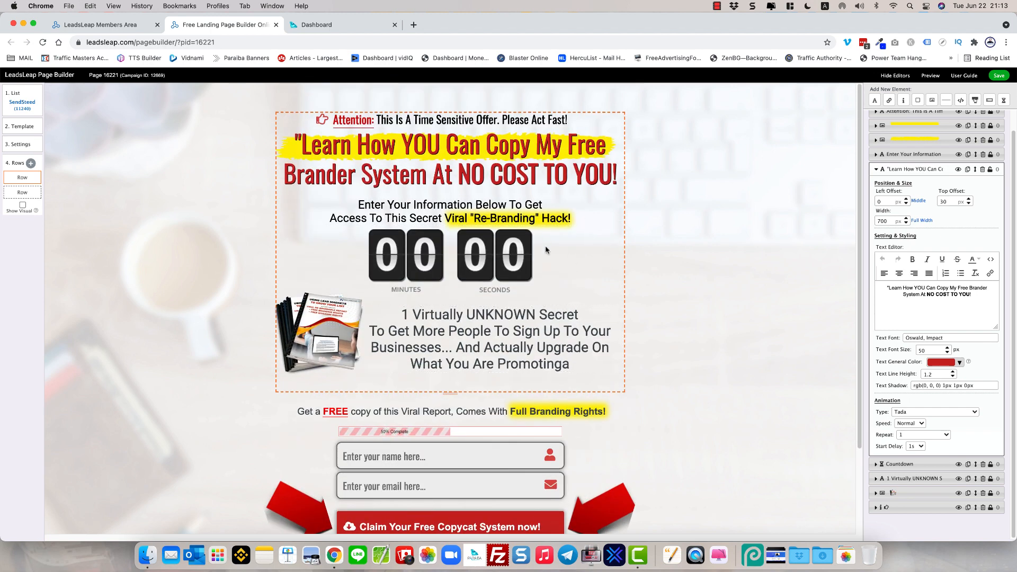
# - Save the lead-magnet page and dismiss the save confirmation
pyautogui.click(999, 77)
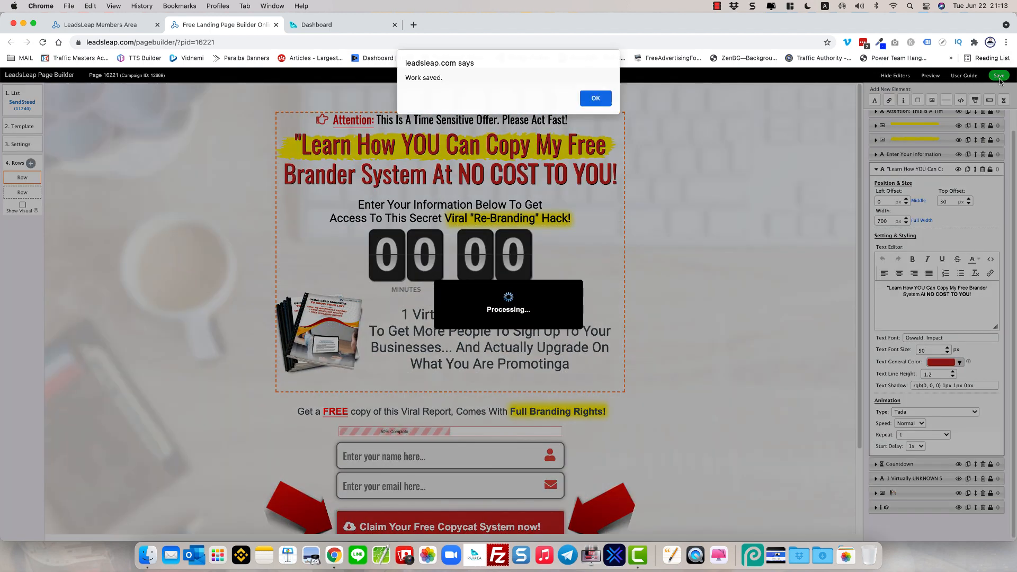
pyautogui.click(607, 100)
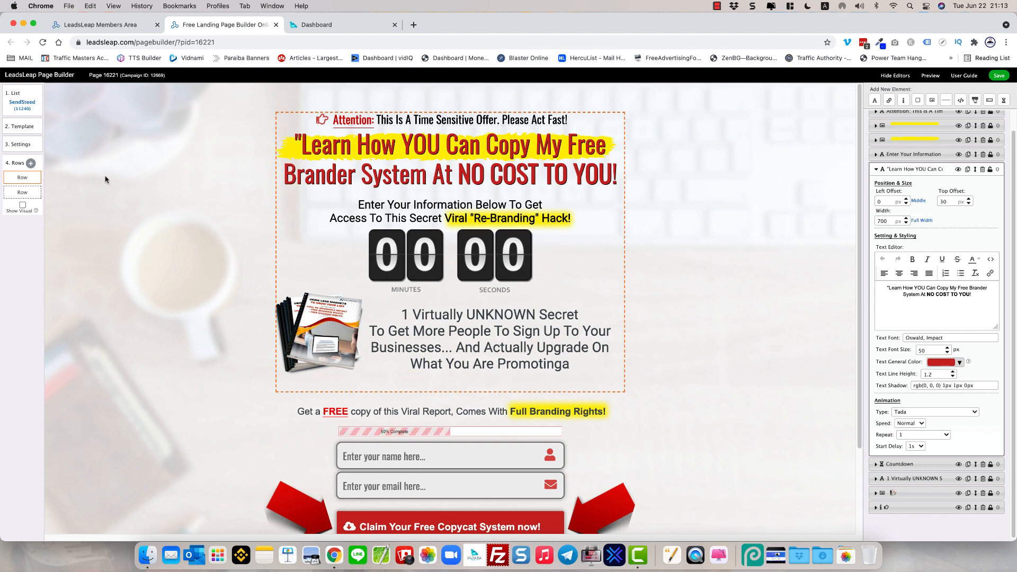
# - Look through the sample layout templates for the page, and close the template chooser without applying one
pyautogui.click(24, 128)
pyautogui.scroll(-10, 318, 239)
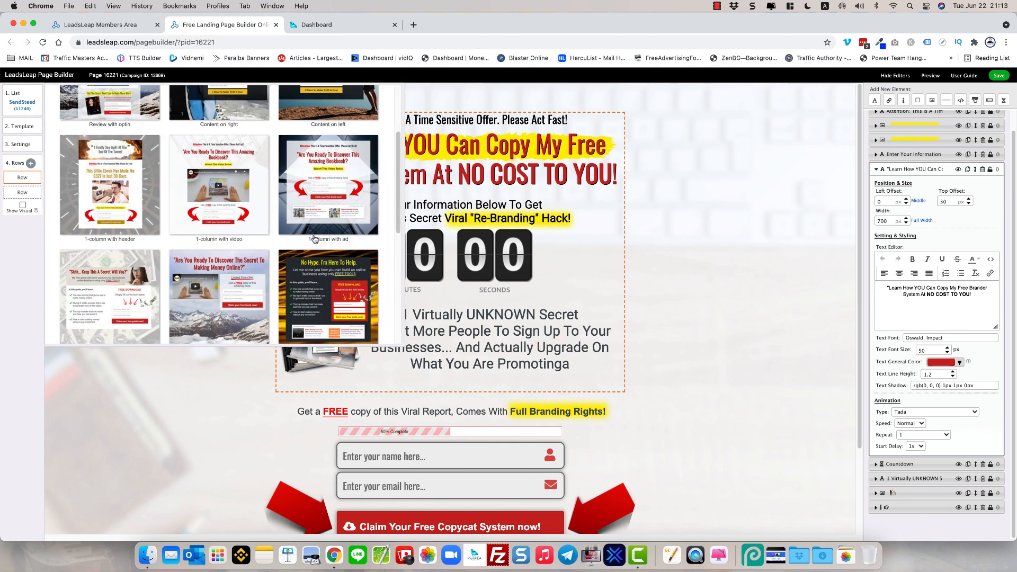
pyautogui.scroll(10, 314, 238)
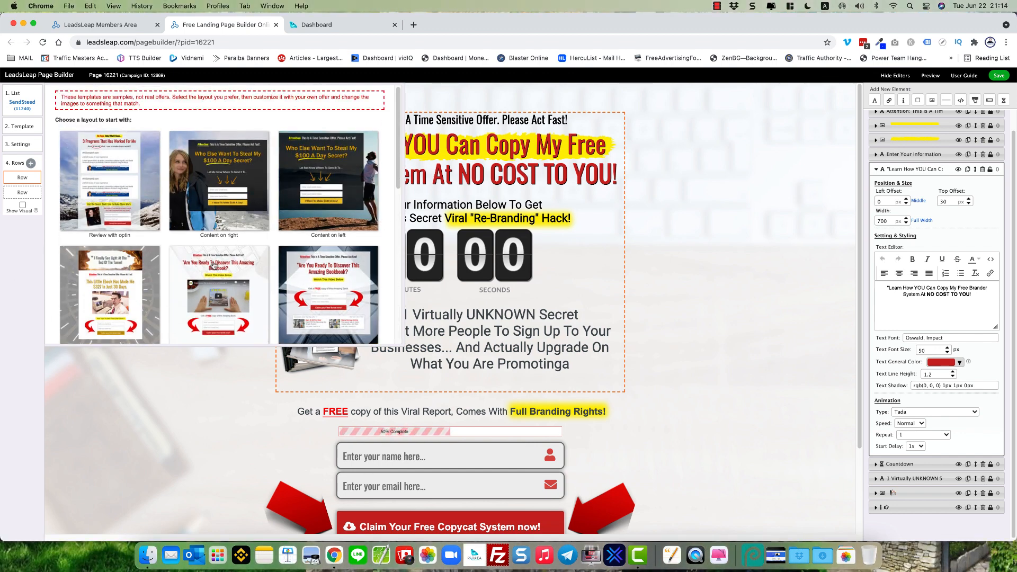
pyautogui.click(663, 279)
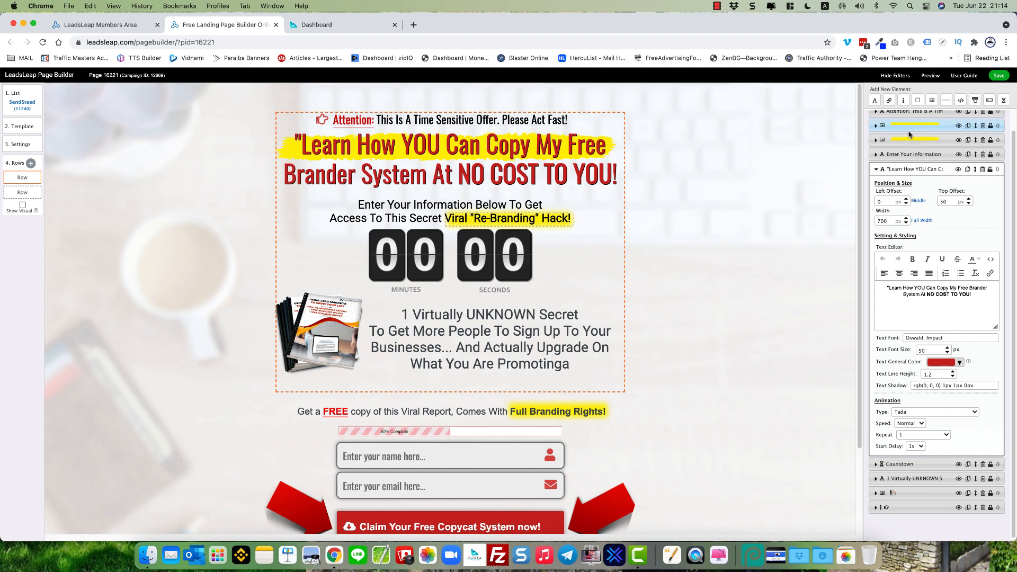
# - Open the image picker for the report cover image and look through the personal gallery's uploaded graphics
pyautogui.click(318, 331)
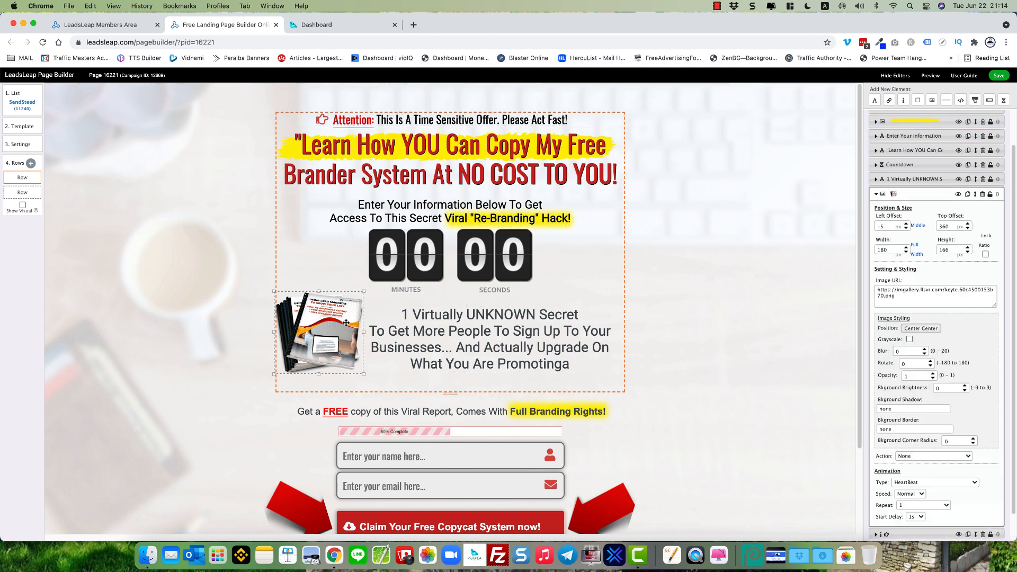
pyautogui.click(898, 297)
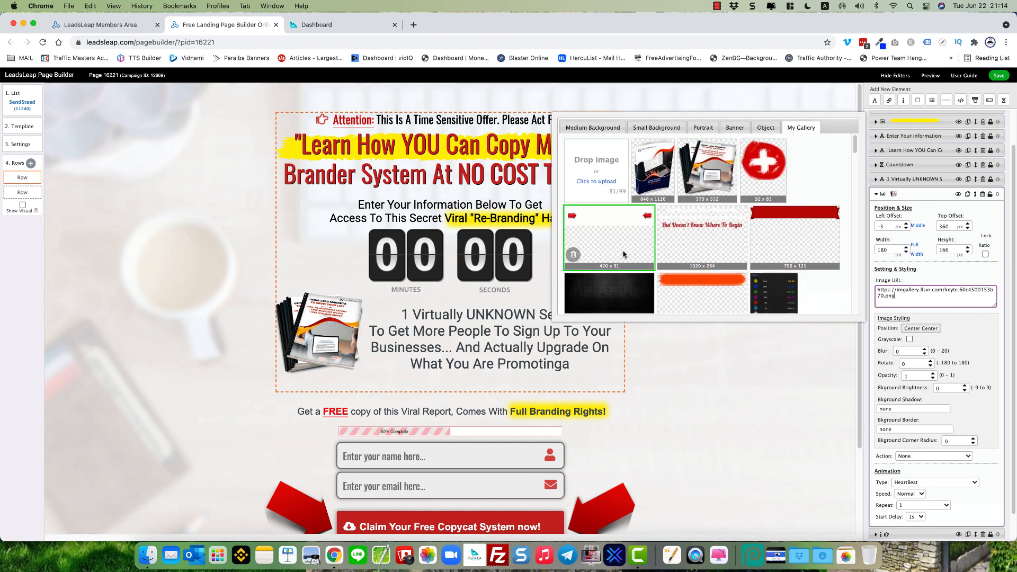
pyautogui.scroll(-5, 715, 239)
pyautogui.scroll(-10, 694, 239)
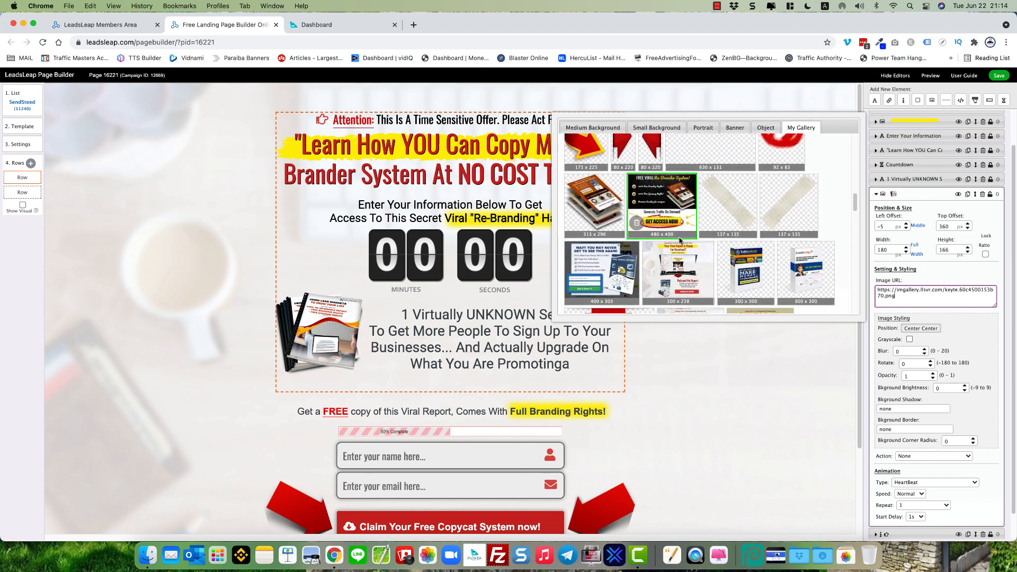
pyautogui.scroll(-10, 679, 240)
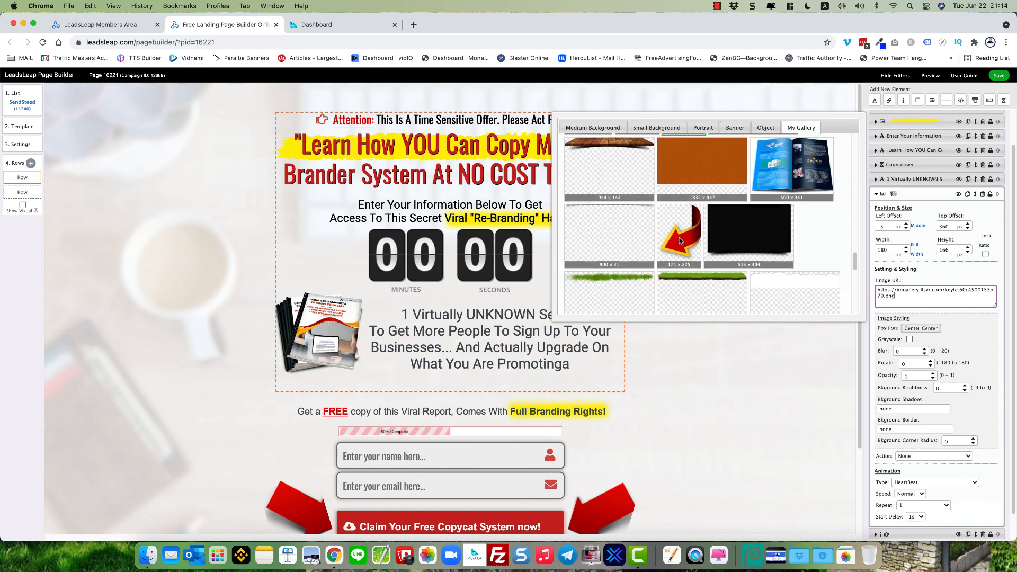
pyautogui.scroll(20, 678, 239)
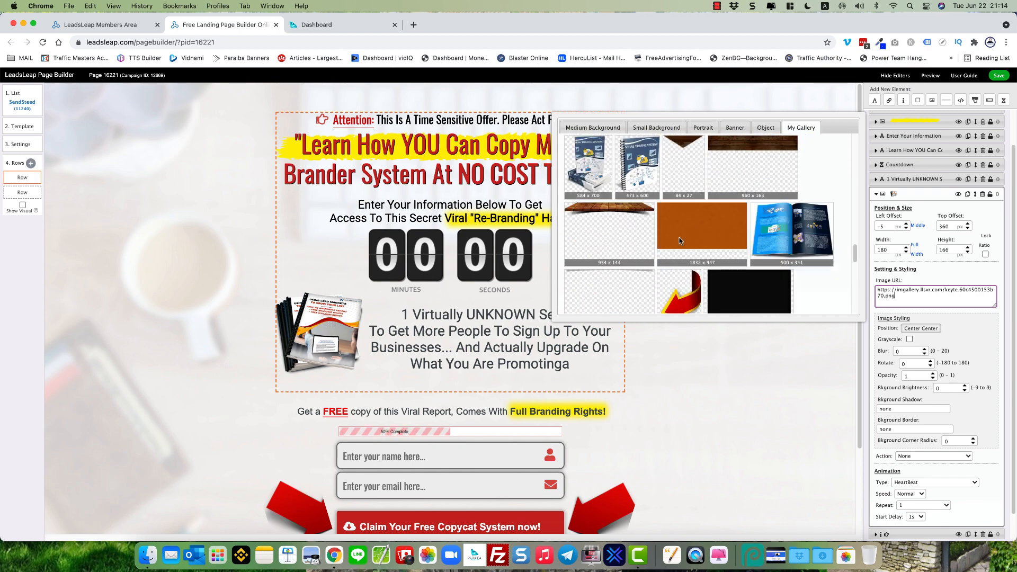
# - Browse the stock object images, from progress bars and highlights to arrows and dollar bills
pyautogui.click(766, 127)
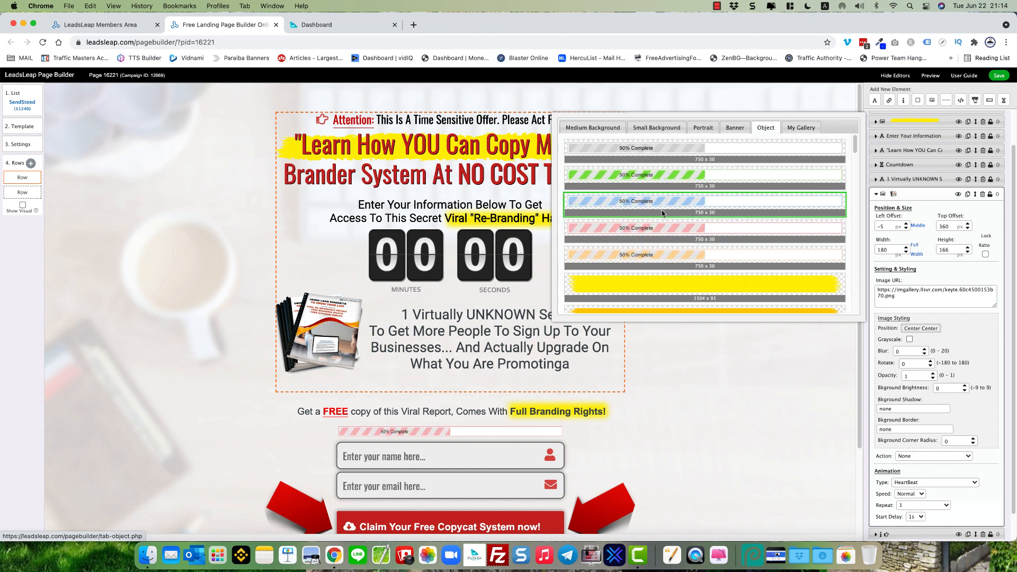
pyautogui.scroll(-10, 662, 213)
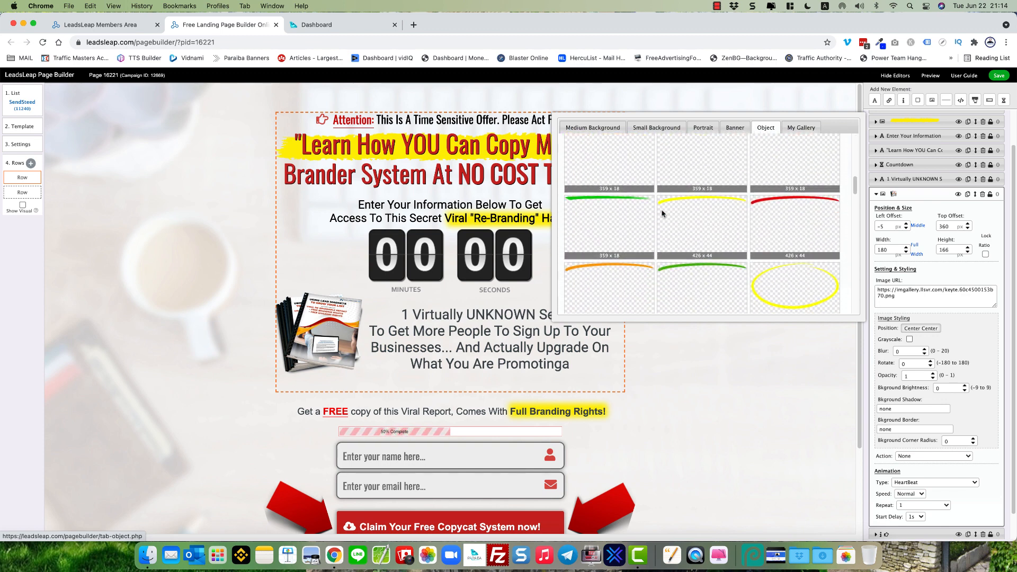
pyautogui.scroll(-8, 661, 213)
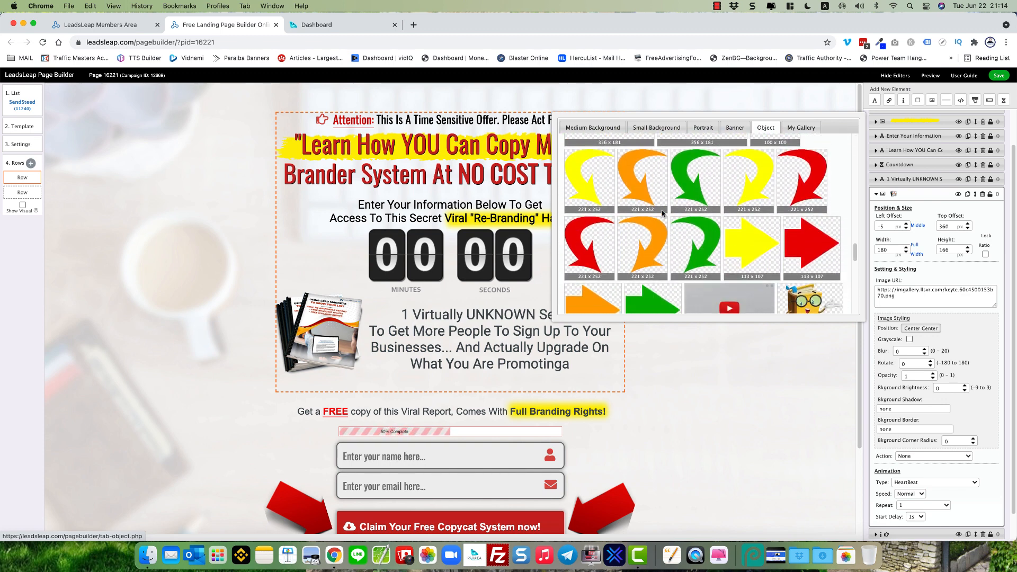
pyautogui.scroll(-10, 662, 214)
pyautogui.scroll(10, 661, 214)
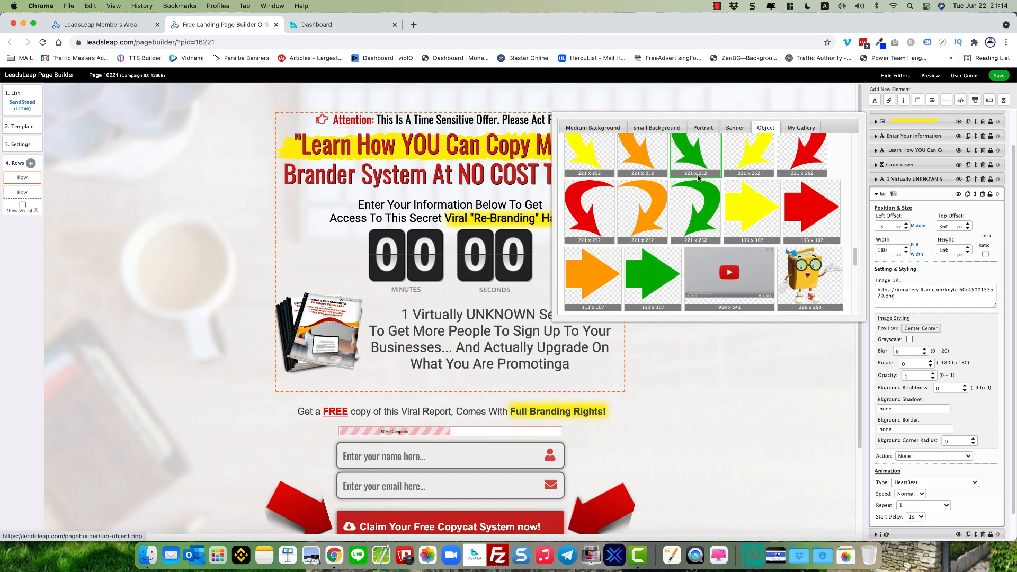
pyautogui.scroll(-10, 698, 178)
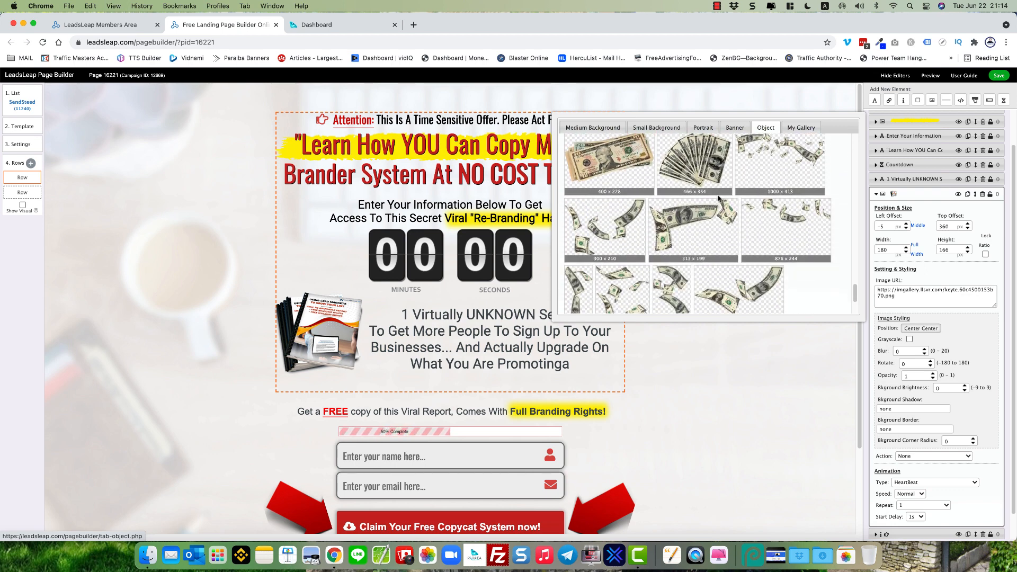
pyautogui.scroll(-2, 719, 243)
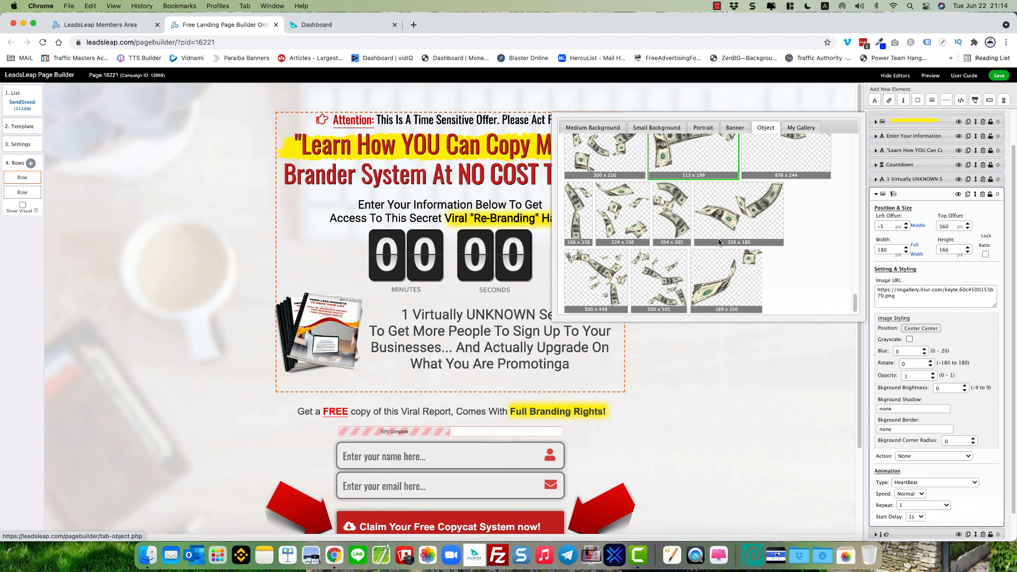
# - Look through the stock banner images and the portrait images down to the end of each collection
pyautogui.scroll(15, 719, 243)
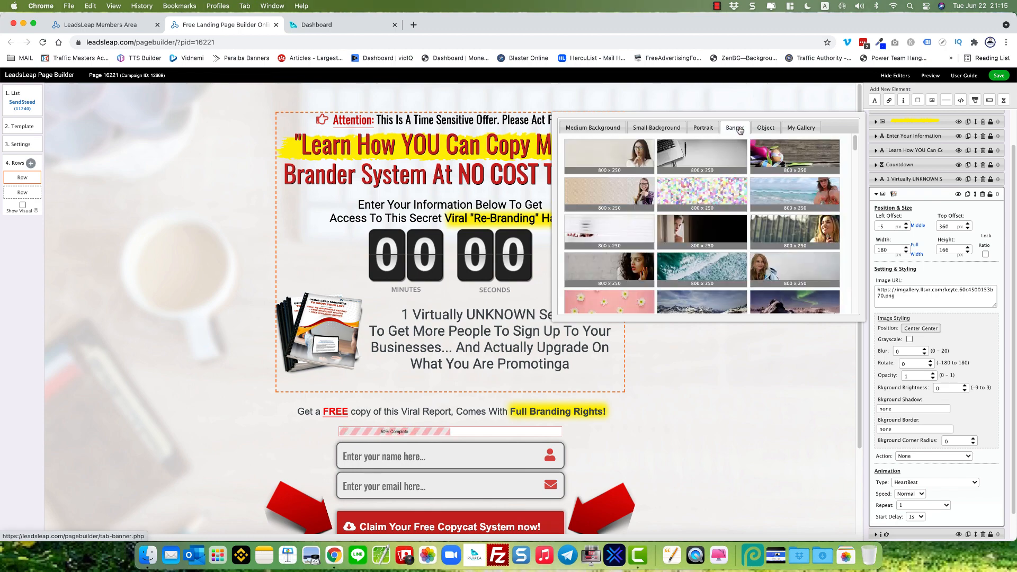
pyautogui.scroll(-15, 721, 218)
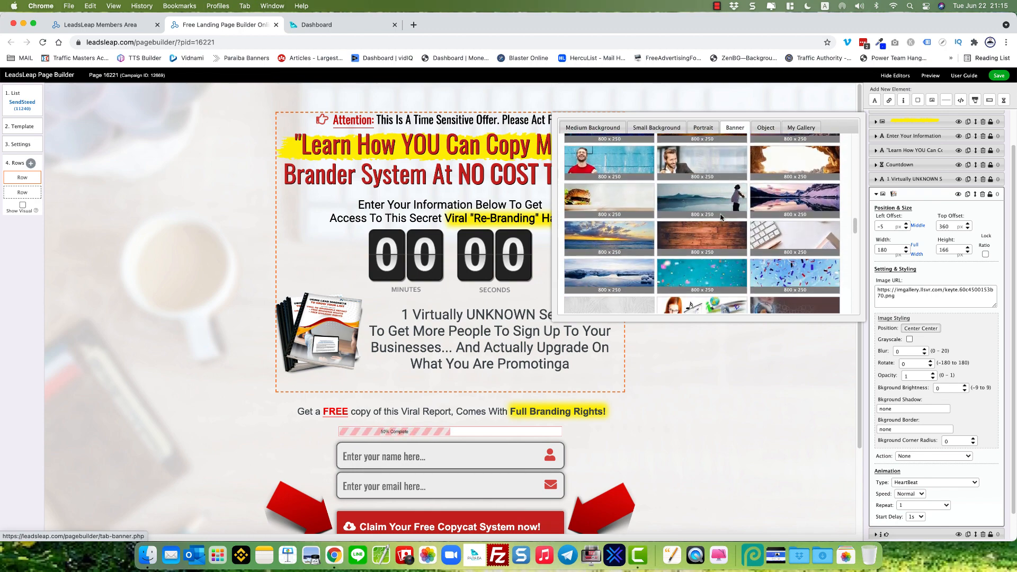
pyautogui.click(721, 128)
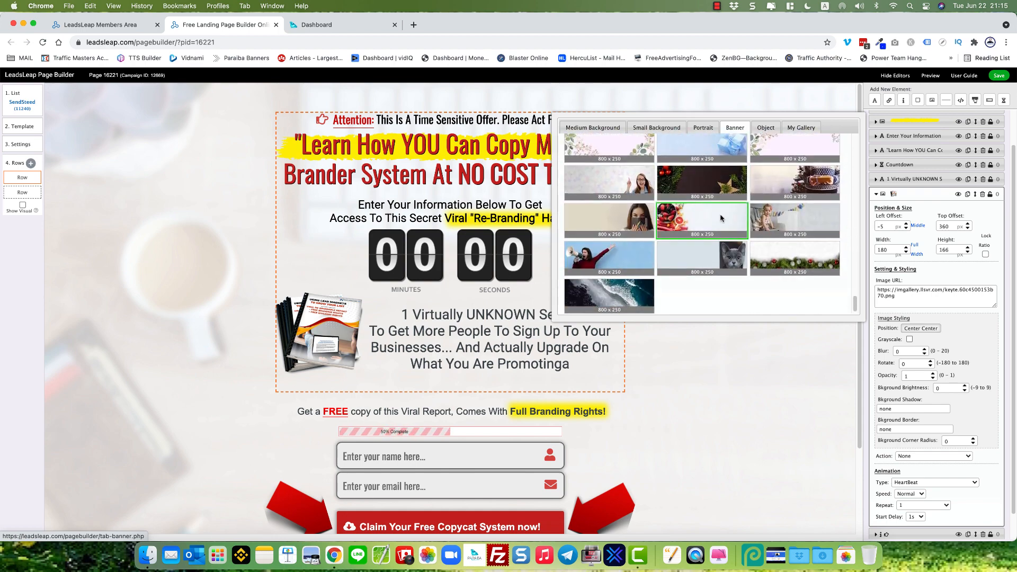
pyautogui.click(703, 130)
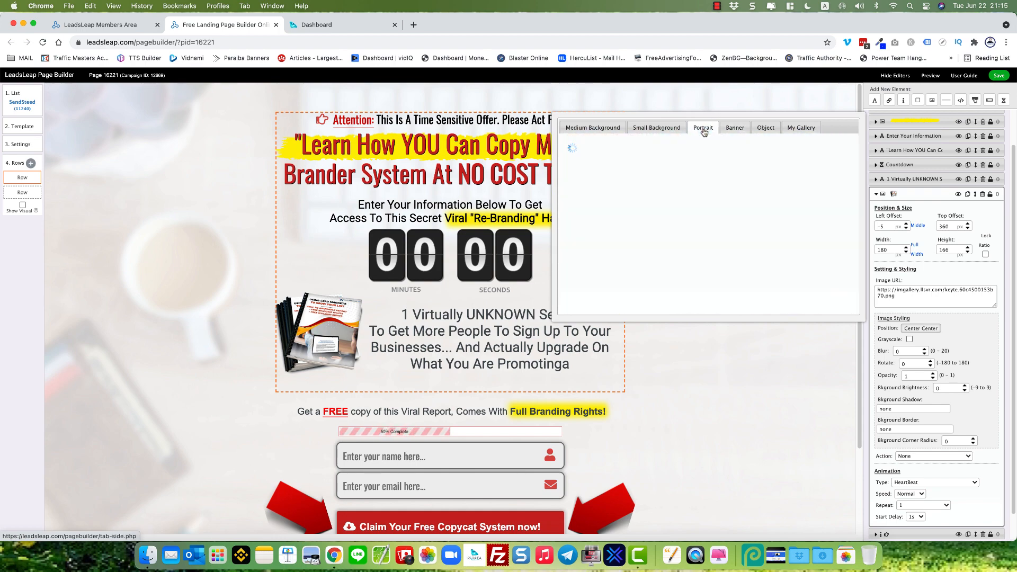
pyautogui.scroll(-2, 701, 208)
pyautogui.scroll(-5, 701, 208)
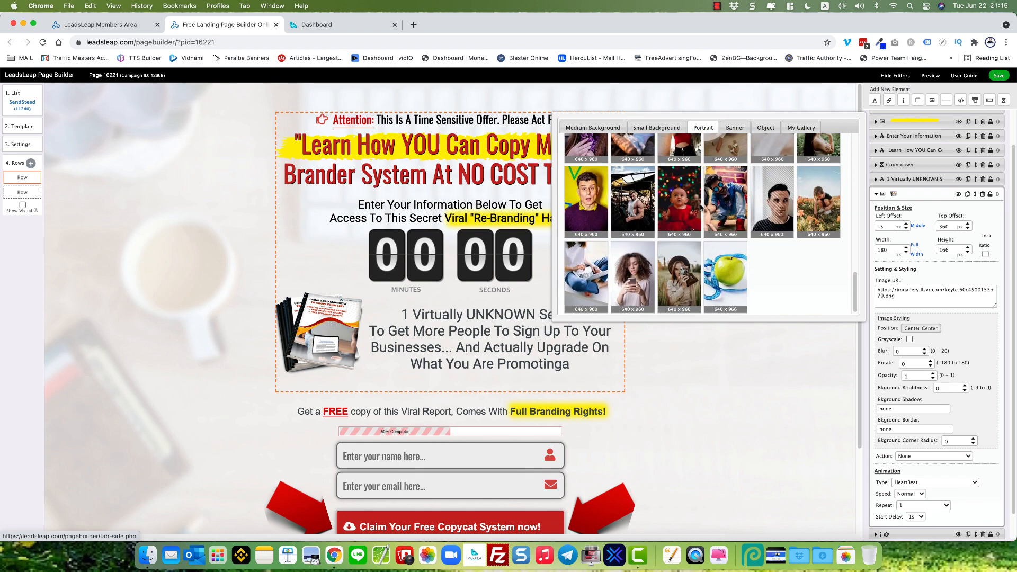
# - Examine the range of small background images available in the picker for the report cover element
pyautogui.click(656, 129)
pyautogui.click(656, 130)
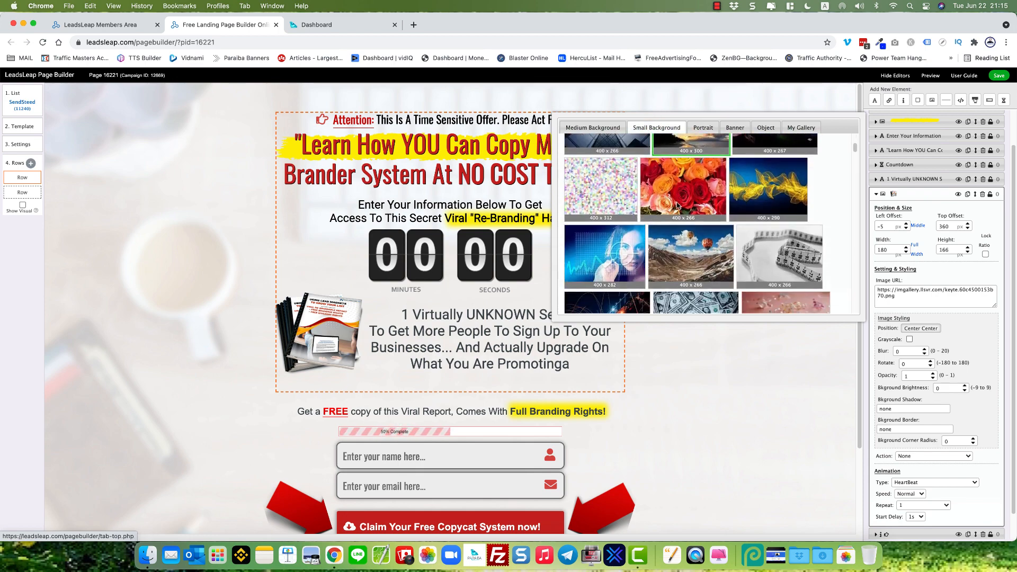
pyautogui.scroll(-6, 677, 204)
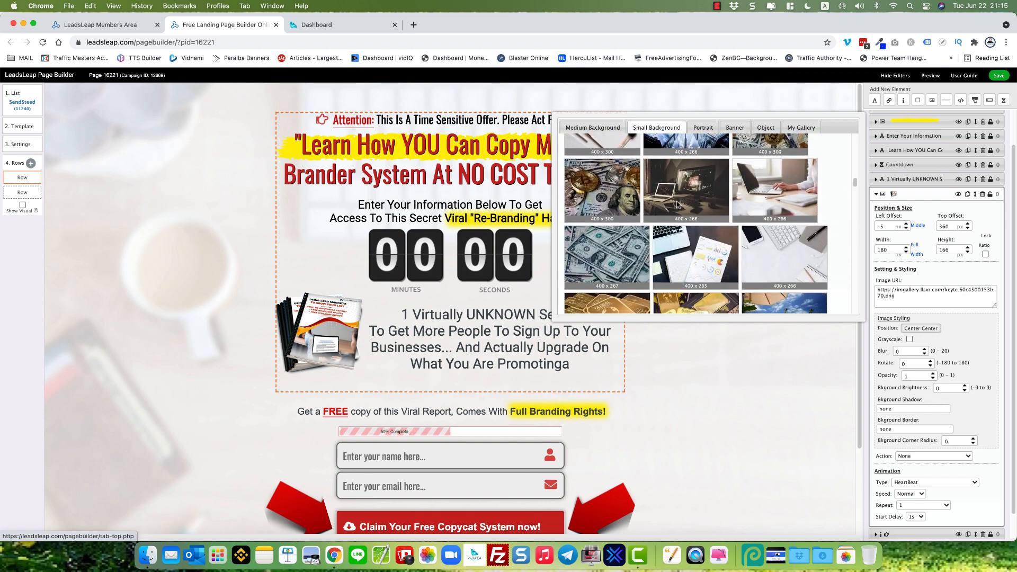
pyautogui.scroll(-2, 677, 203)
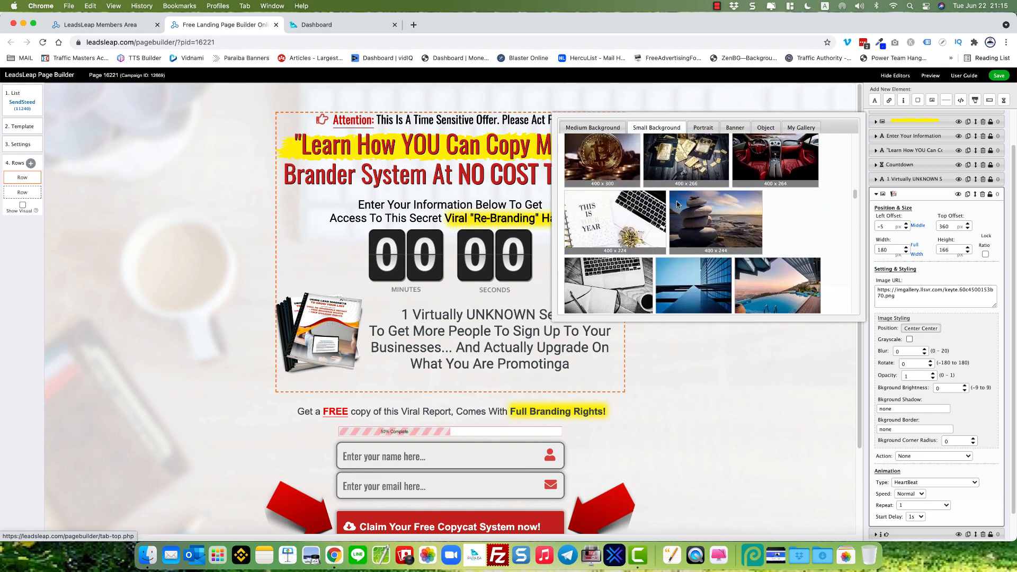
pyautogui.scroll(2, 677, 204)
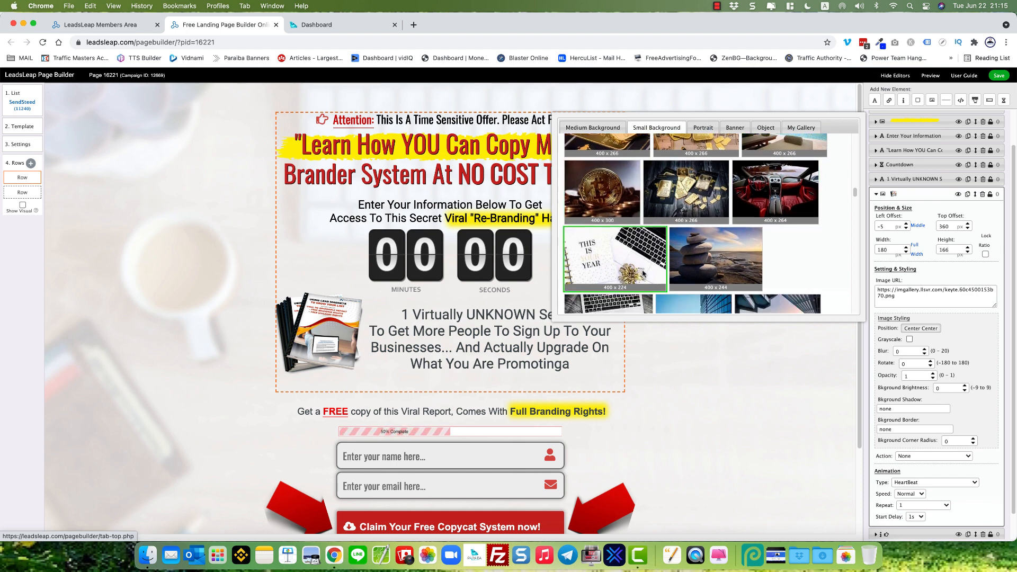
pyautogui.scroll(-2, 630, 271)
pyautogui.scroll(-5, 645, 273)
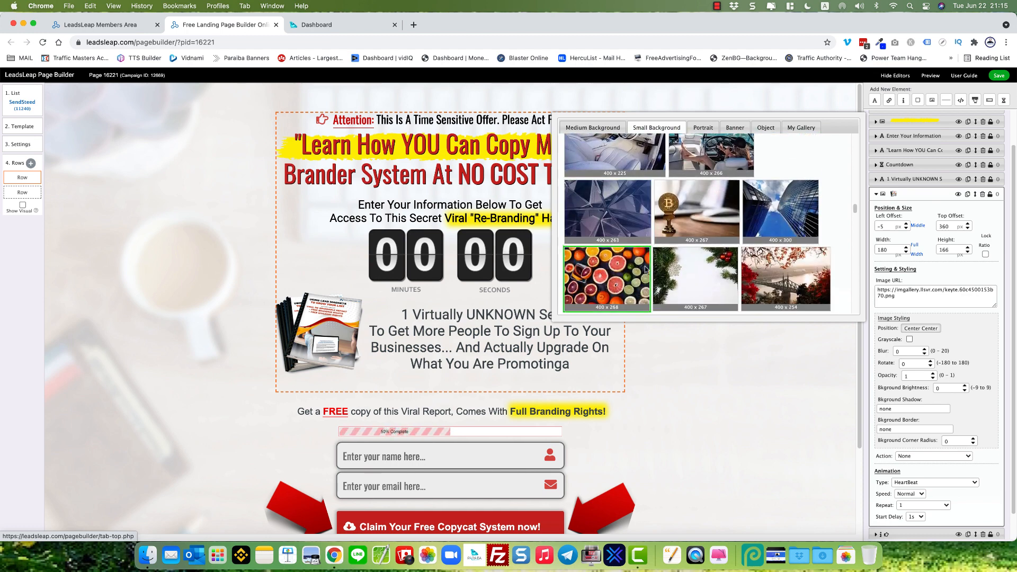
pyautogui.scroll(-5, 643, 265)
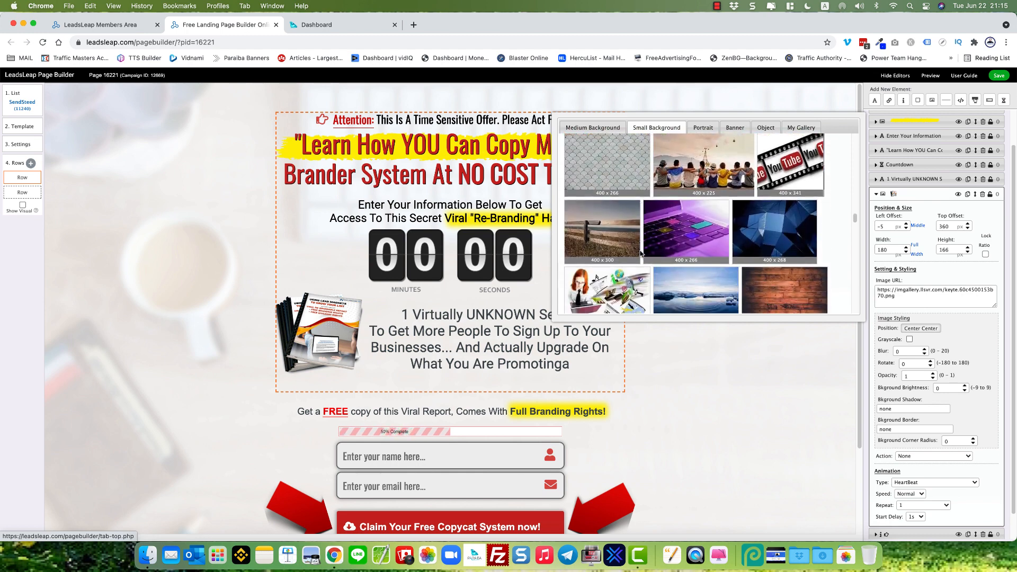
pyautogui.scroll(-8, 641, 254)
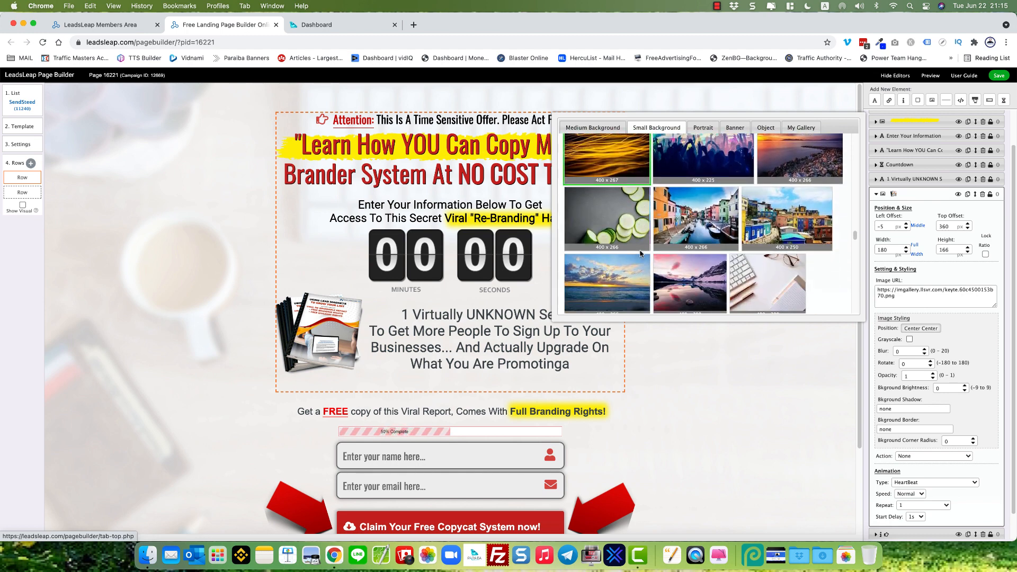
pyautogui.scroll(-10, 641, 254)
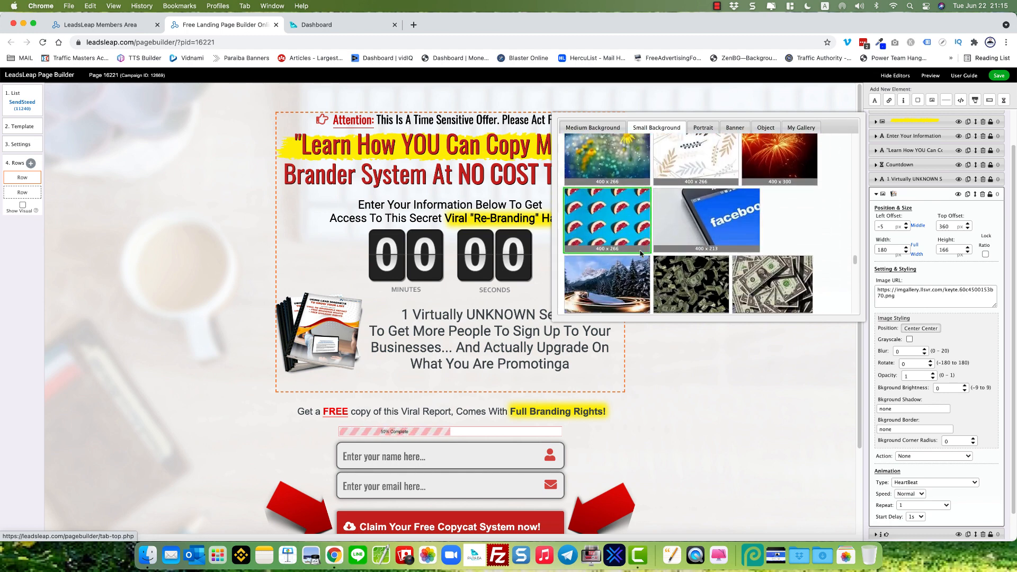
pyautogui.scroll(-10, 639, 254)
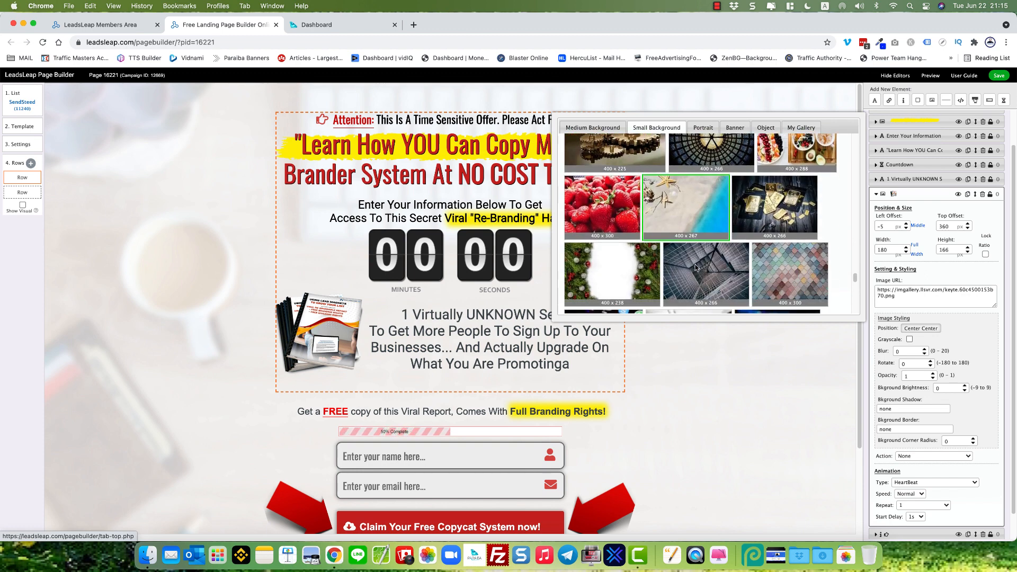
pyautogui.scroll(-4, 695, 268)
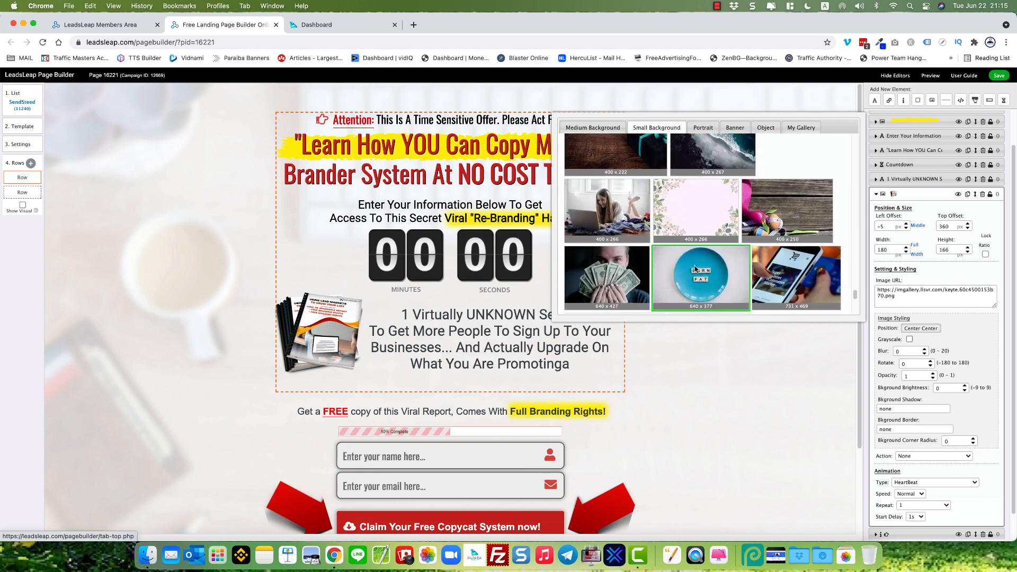
pyautogui.scroll(-8, 694, 268)
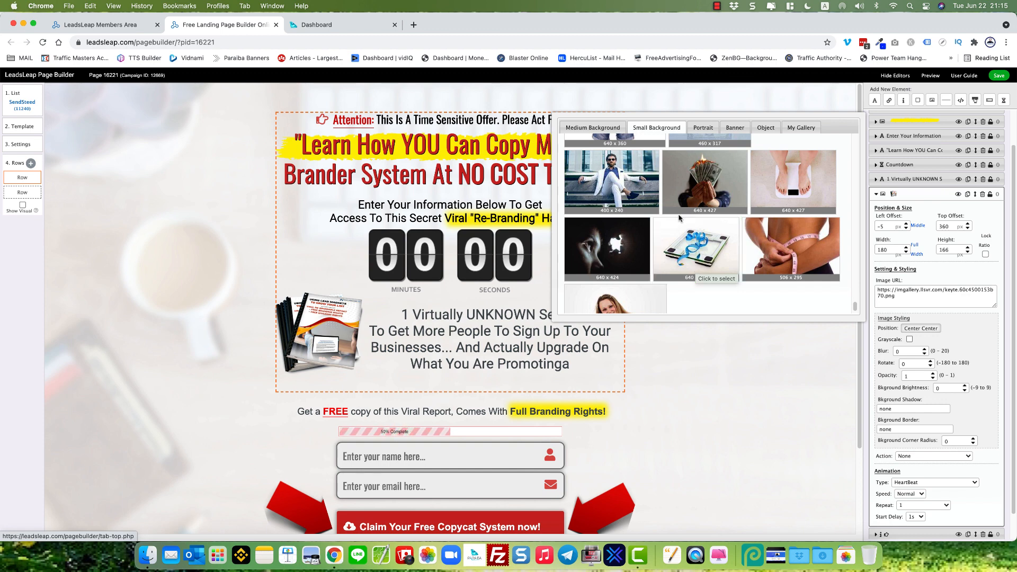
pyautogui.scroll(10, 597, 203)
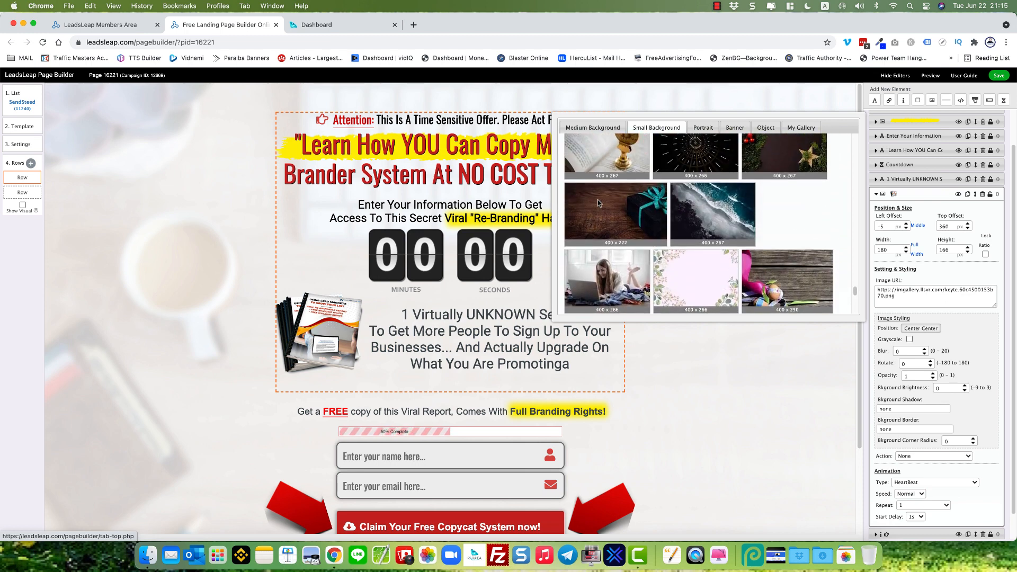
pyautogui.scroll(3, 591, 162)
# - Look through the medium background images in the picker, then leave the picker without choosing one
pyautogui.click(593, 129)
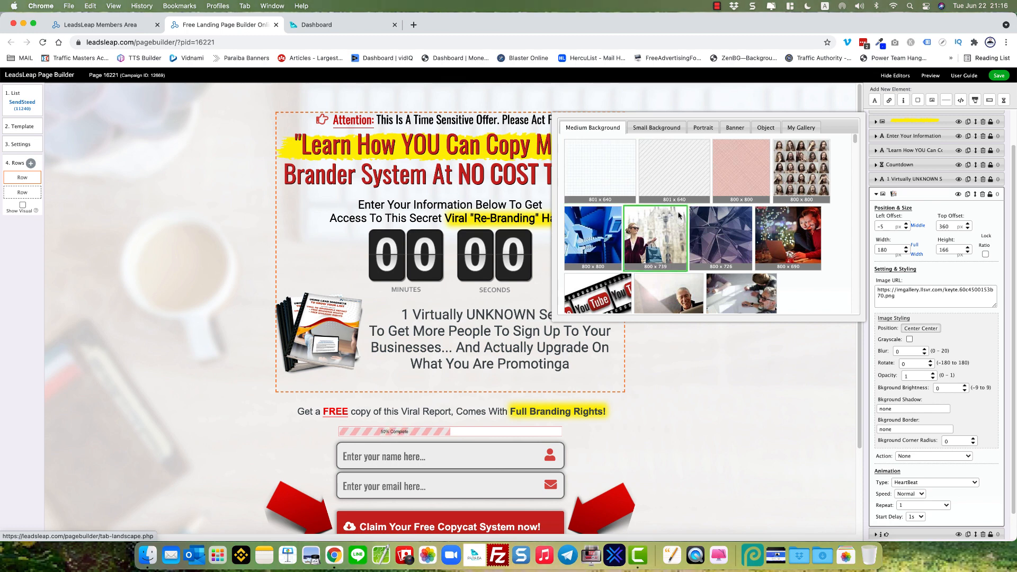
pyautogui.scroll(-3, 680, 214)
pyautogui.scroll(-8, 679, 214)
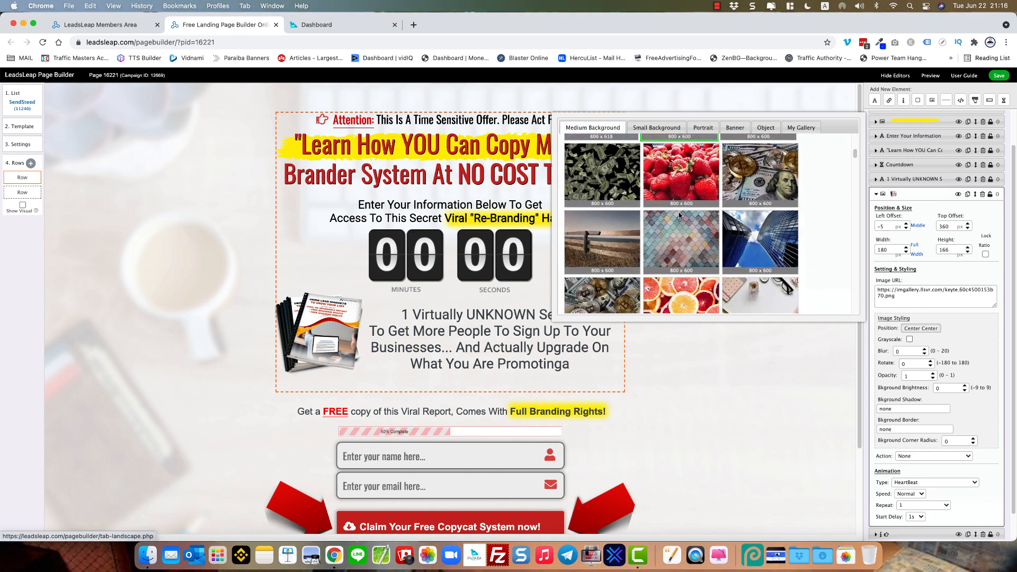
pyautogui.scroll(4, 678, 212)
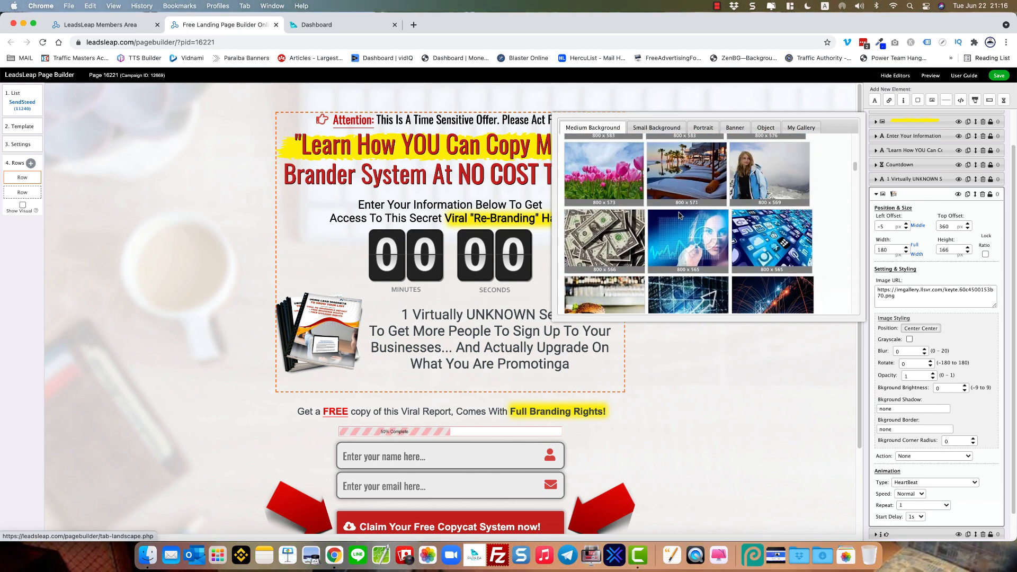
pyautogui.scroll(-10, 680, 214)
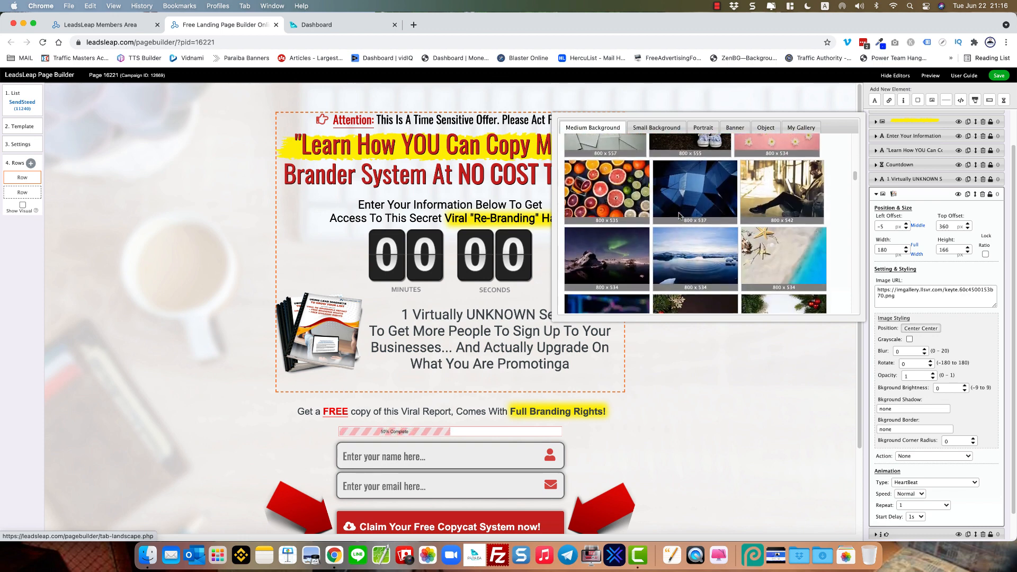
pyautogui.scroll(-10, 680, 215)
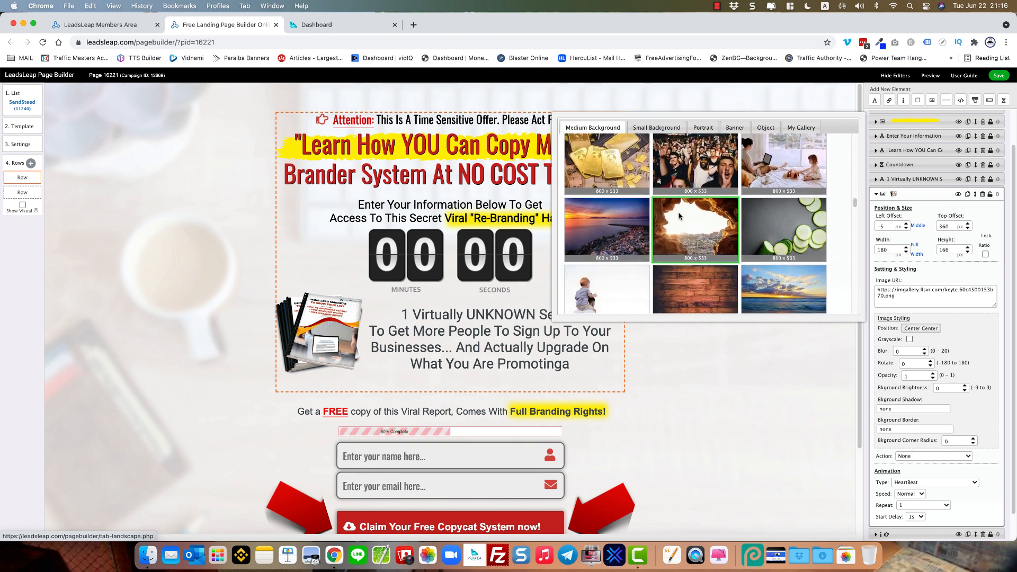
pyautogui.scroll(-10, 680, 214)
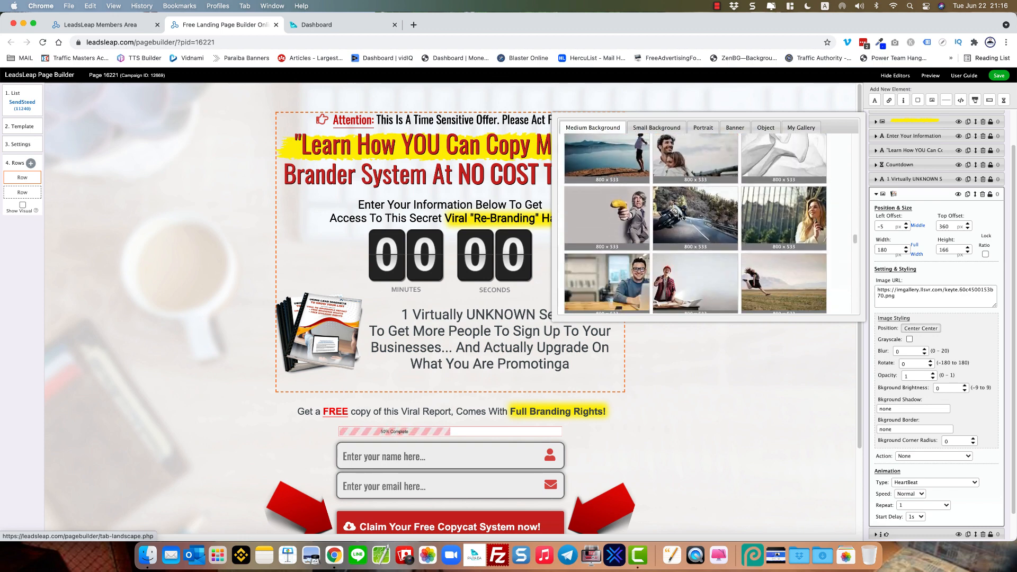
pyautogui.scroll(-10, 680, 214)
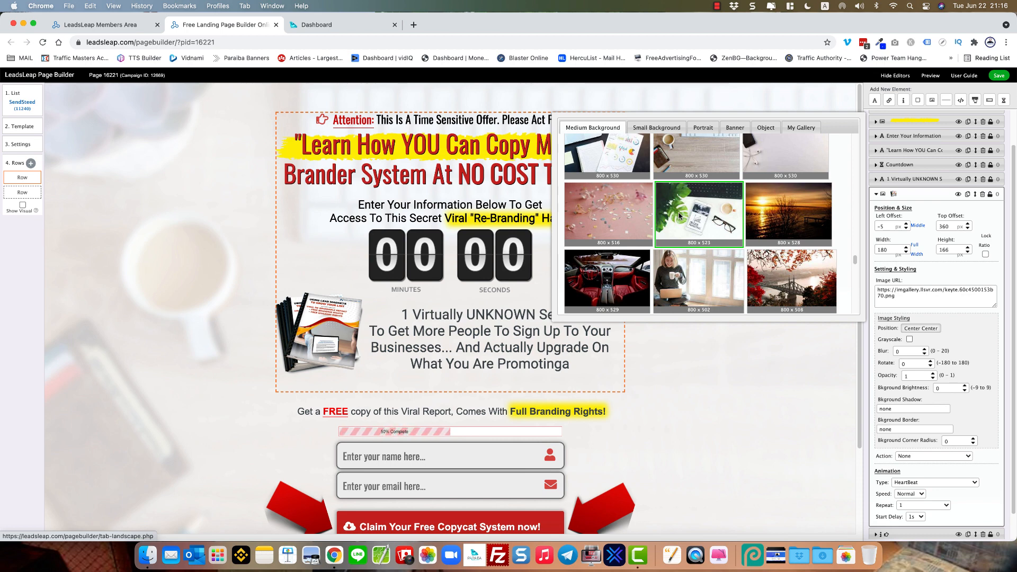
pyautogui.scroll(-10, 679, 216)
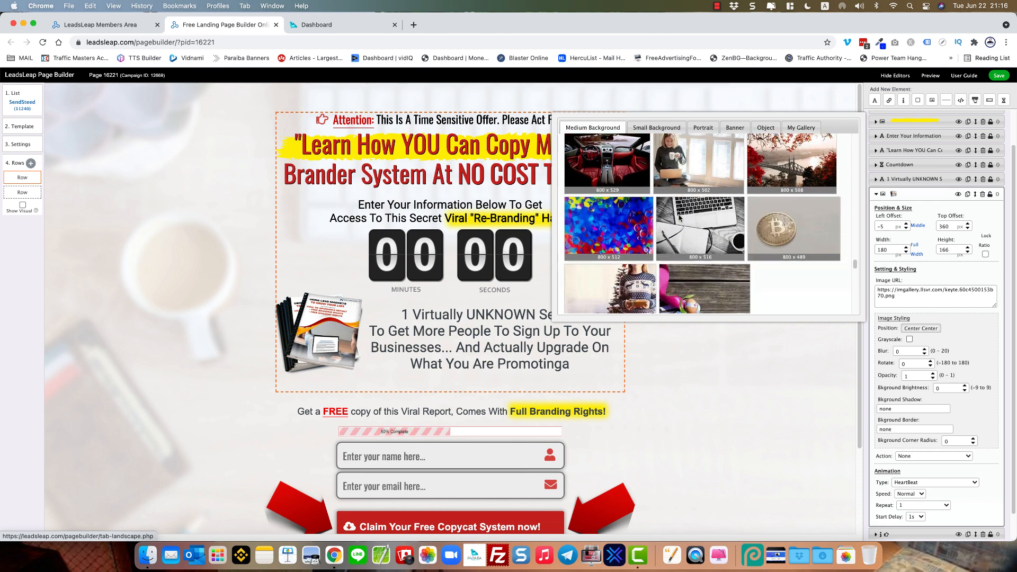
pyautogui.scroll(-15, 679, 239)
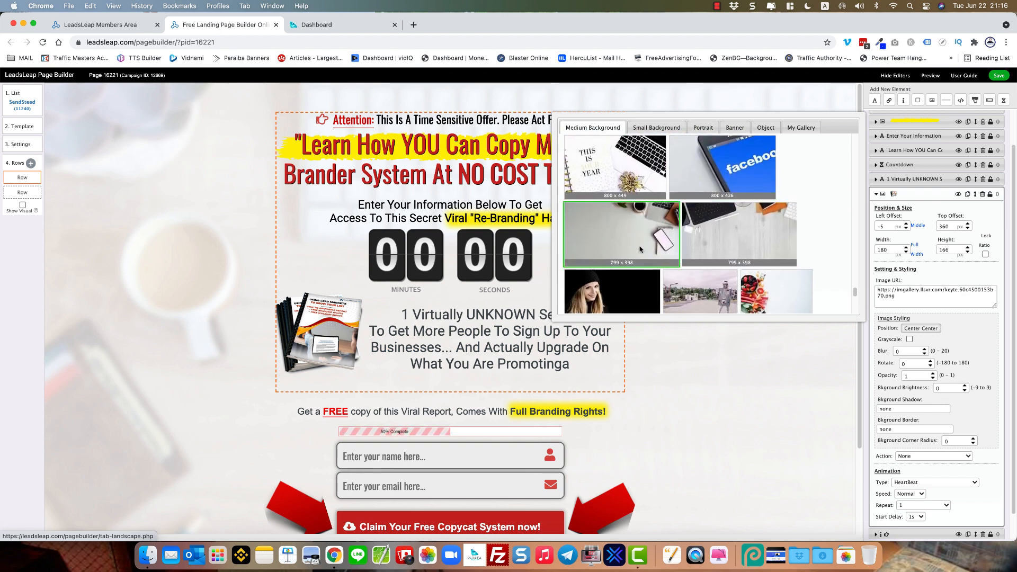
pyautogui.scroll(-10, 673, 254)
pyautogui.scroll(-10, 686, 261)
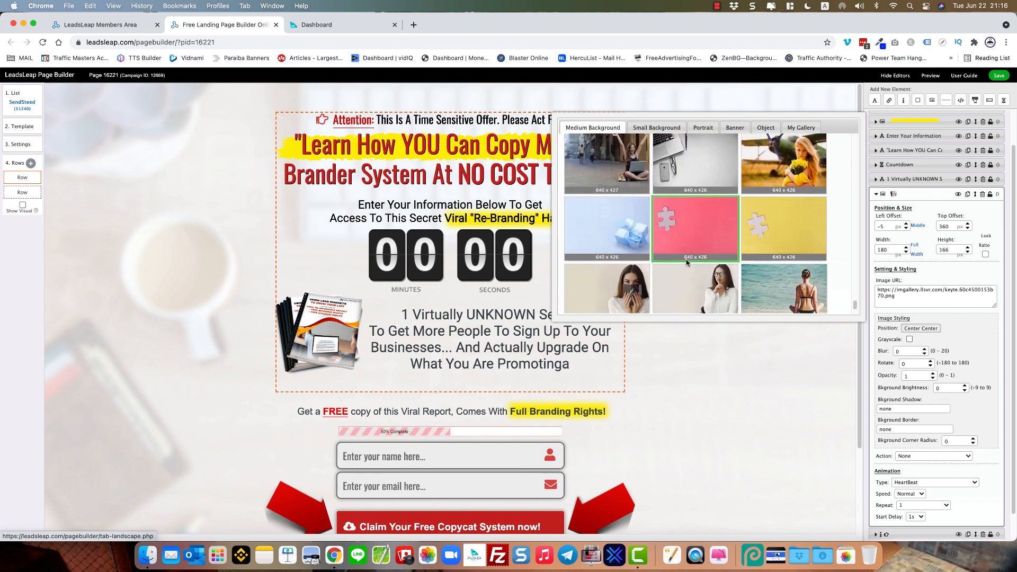
pyautogui.scroll(20, 687, 261)
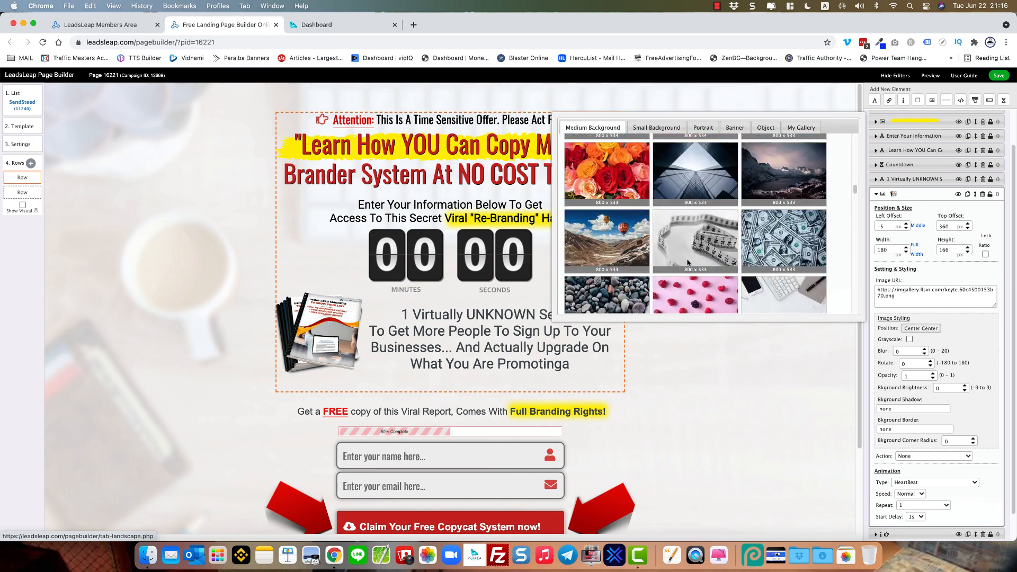
pyautogui.click(744, 380)
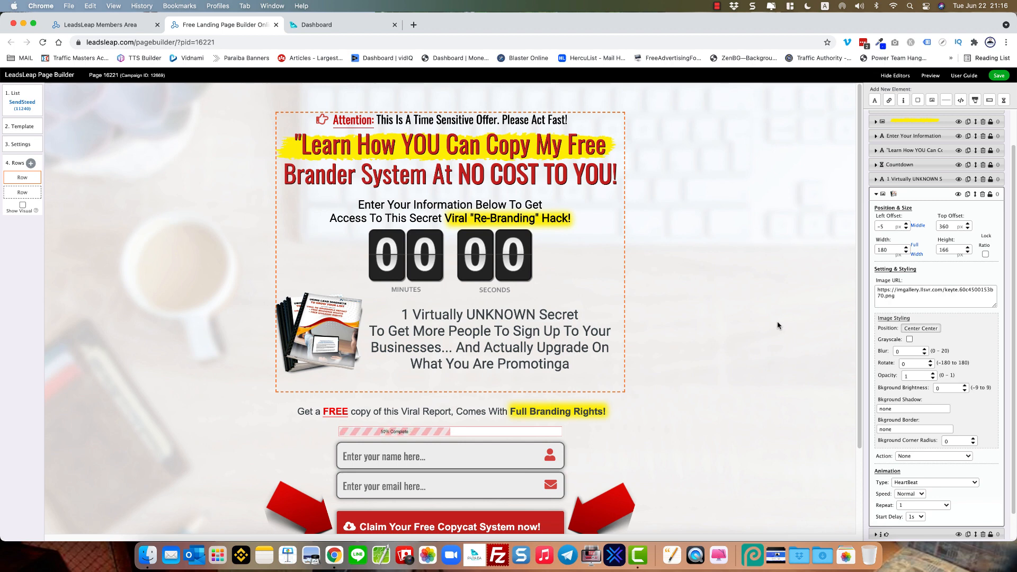
# - Look over the page's opt-in form and the SendSteed lists that can be connected to it, without choosing another list
pyautogui.scroll(-3, 759, 325)
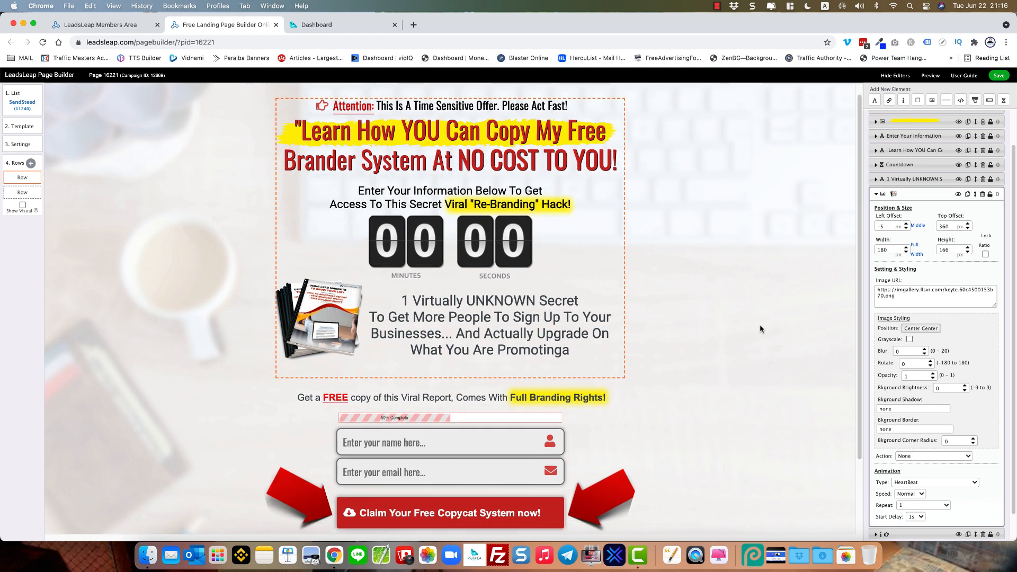
pyautogui.scroll(3, 759, 324)
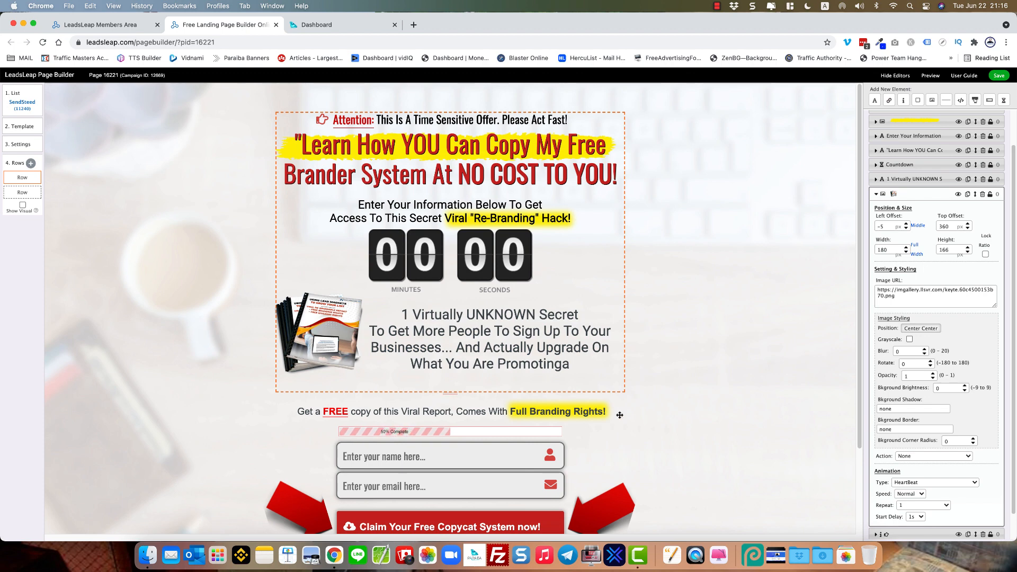
pyautogui.scroll(-3, 620, 416)
pyautogui.click(602, 412)
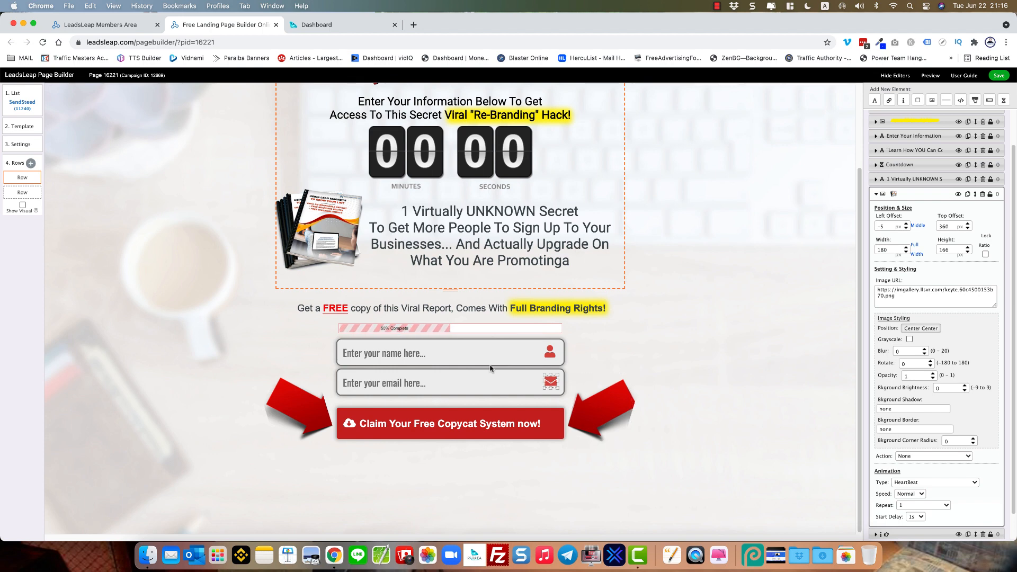
pyautogui.click(16, 111)
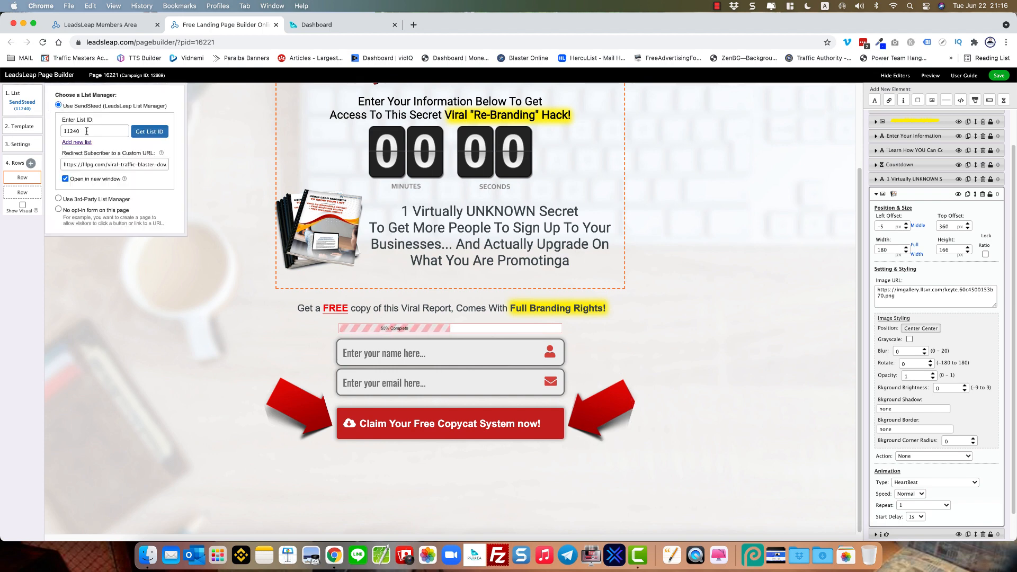
pyautogui.click(140, 132)
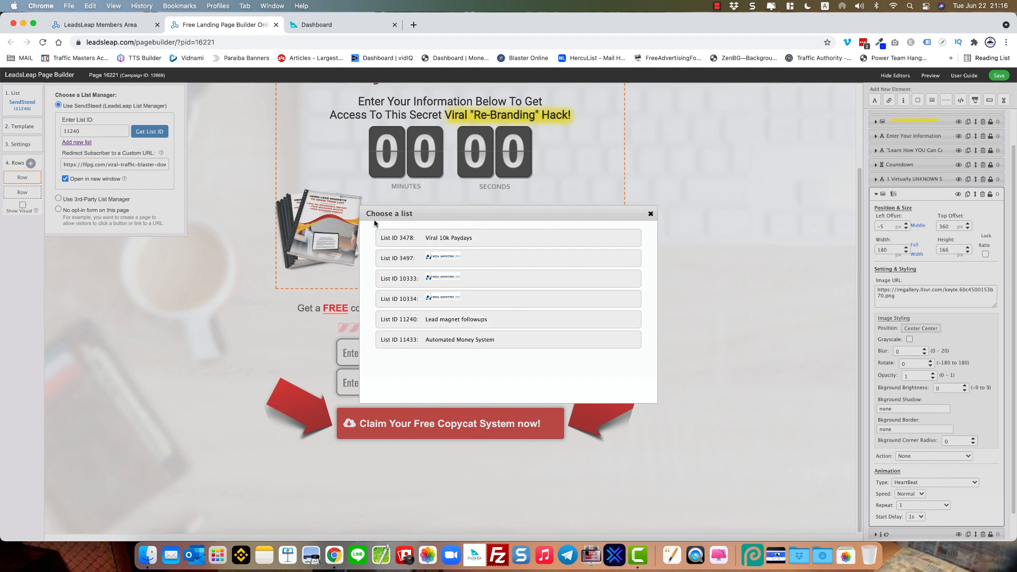
pyautogui.click(651, 214)
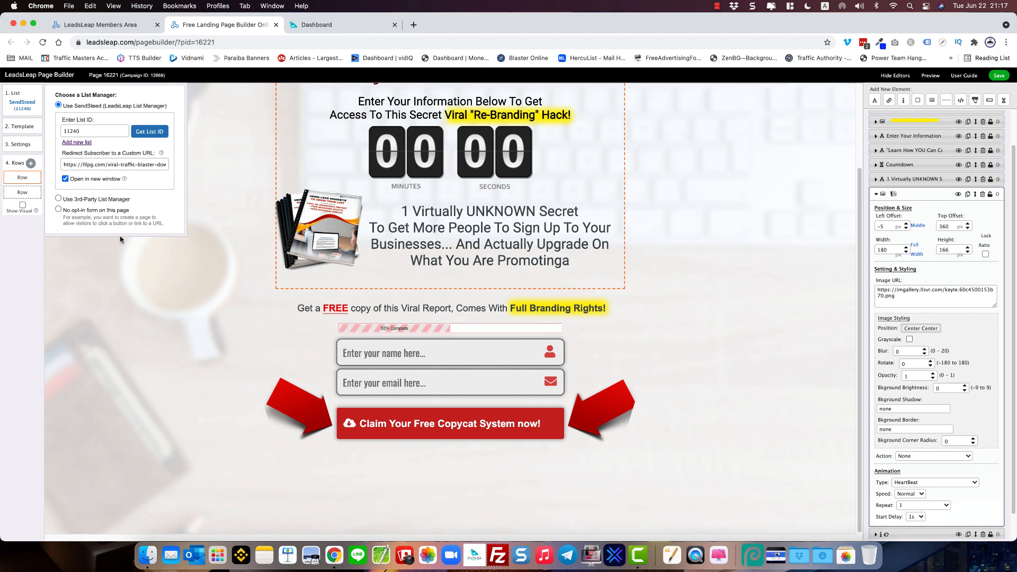
pyautogui.click(169, 283)
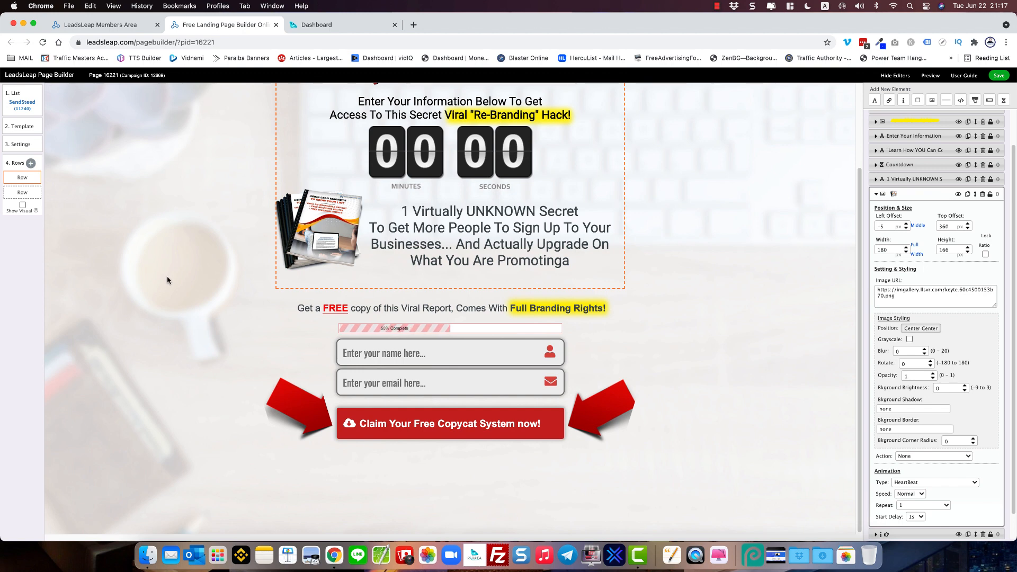
# - Replace the page background with the 1920 x 1276 beach sunrise image from the large backgrounds, positioned as Resize To Show All
pyautogui.scroll(2, 170, 280)
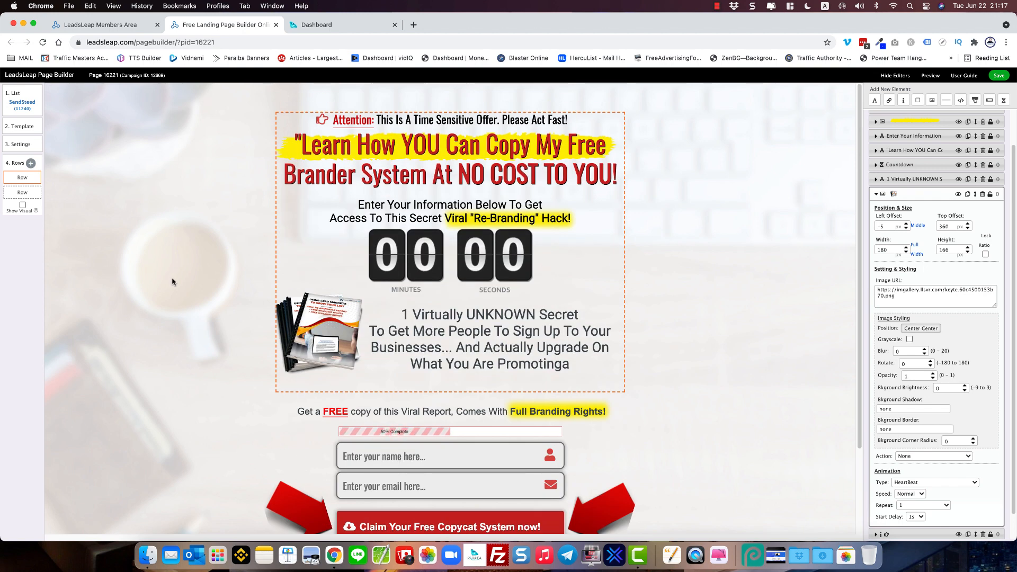
pyautogui.click(24, 147)
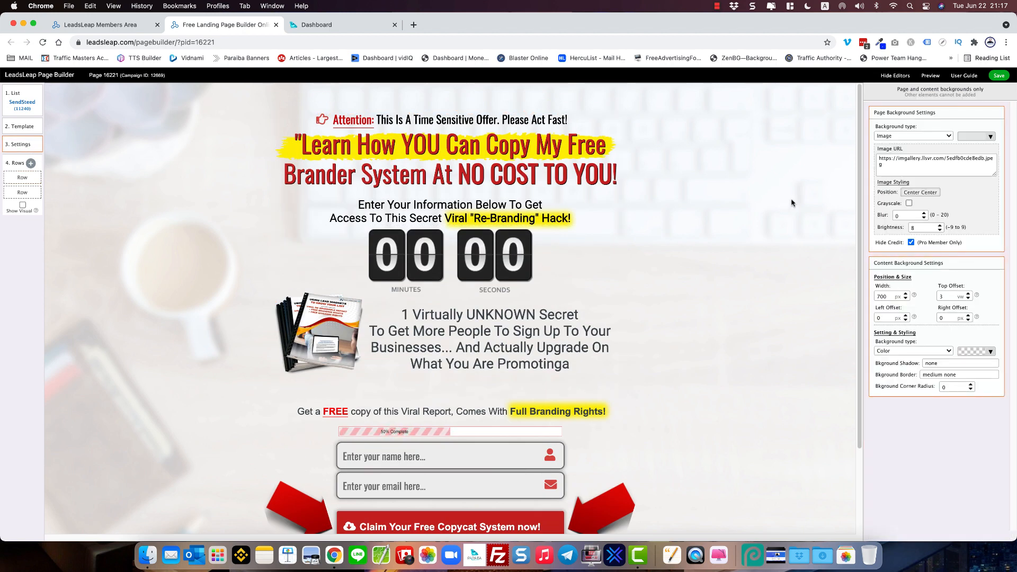
pyautogui.click(904, 167)
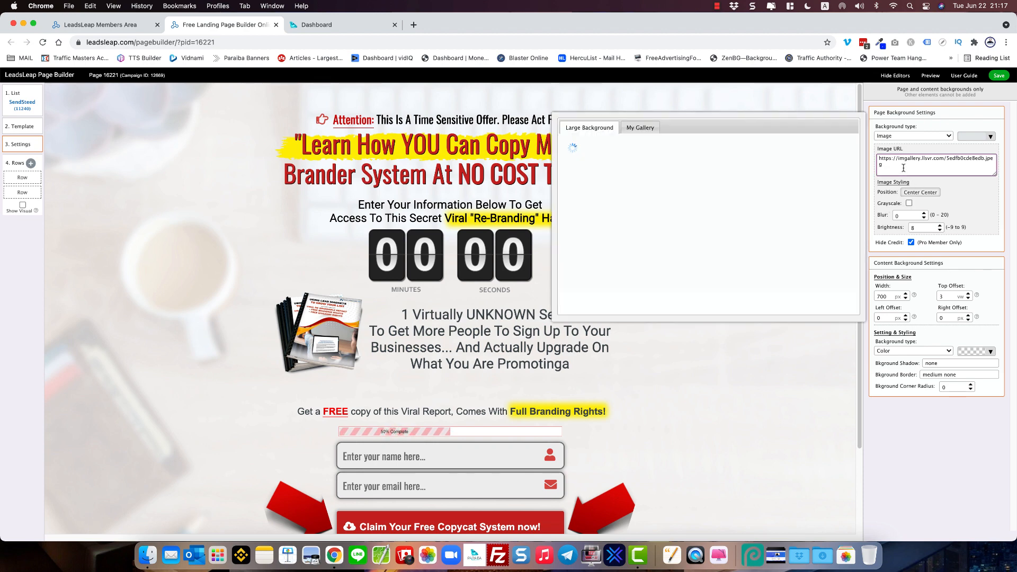
pyautogui.scroll(-2, 642, 219)
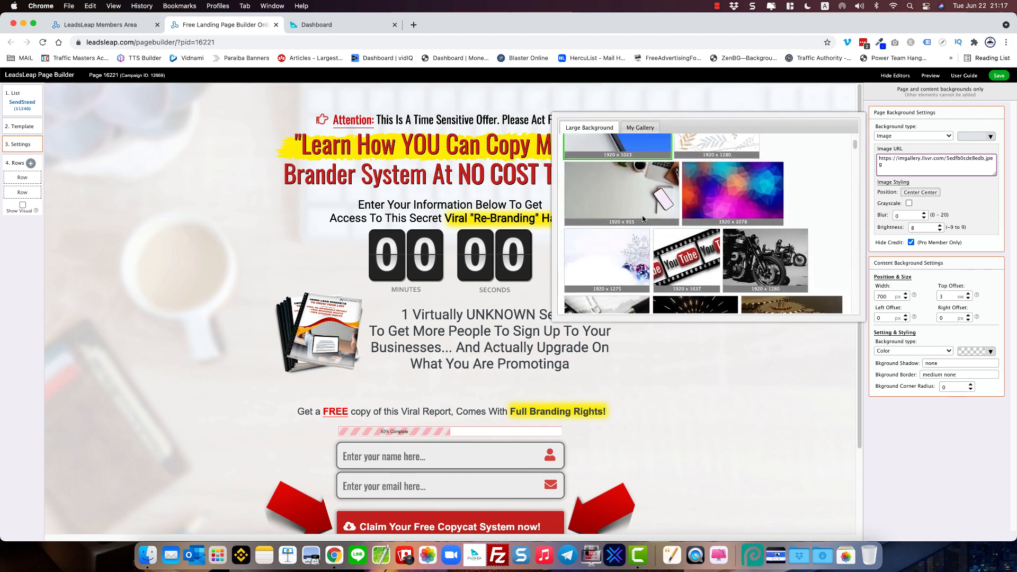
pyautogui.scroll(-6, 642, 218)
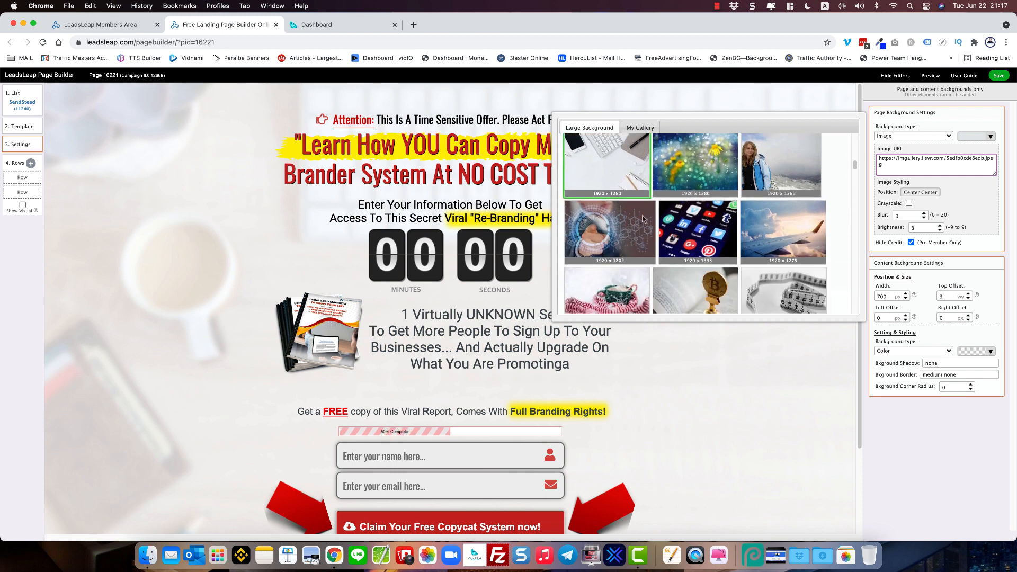
pyautogui.scroll(-5, 642, 219)
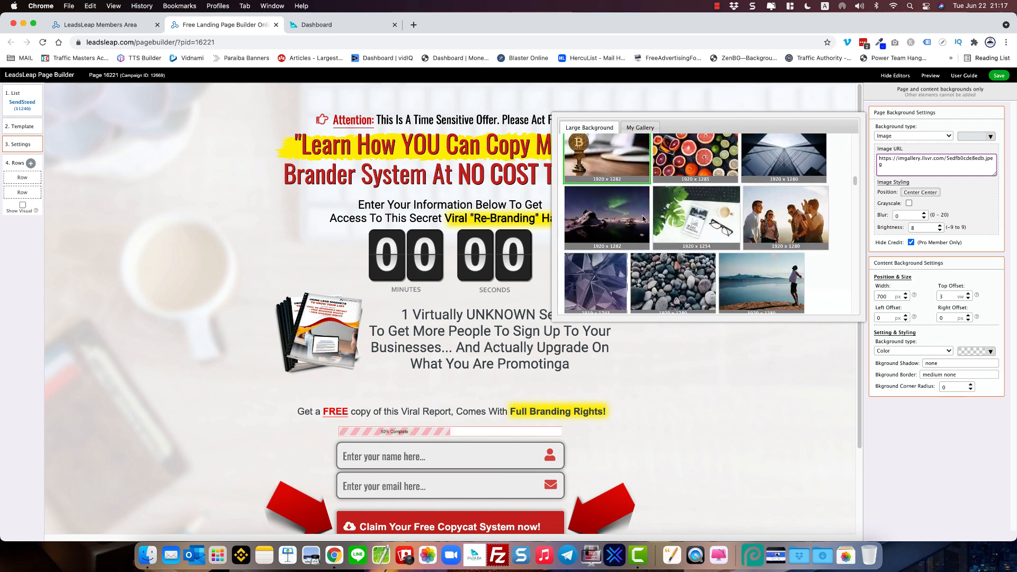
pyautogui.scroll(-4, 642, 218)
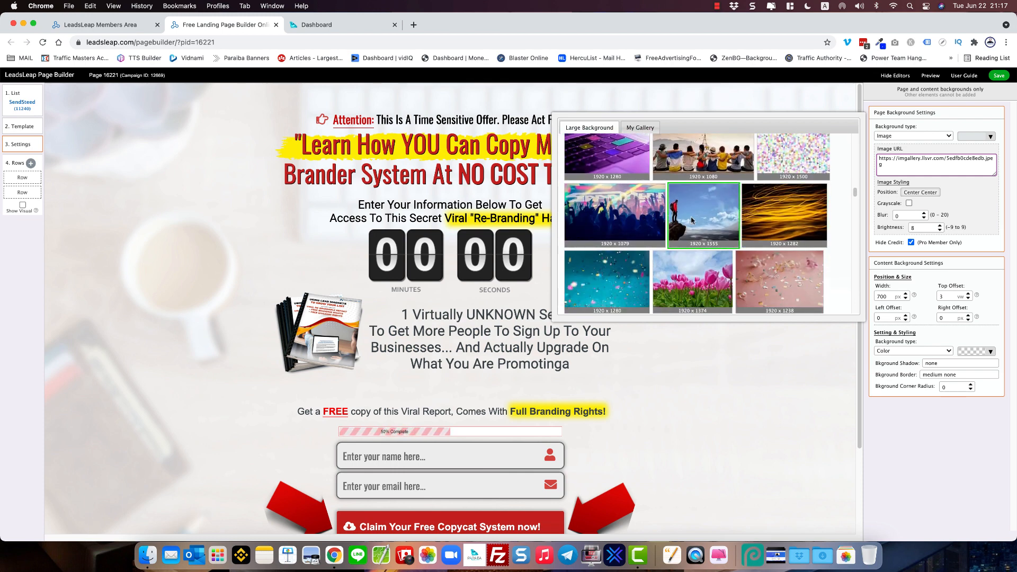
pyautogui.scroll(-5, 691, 221)
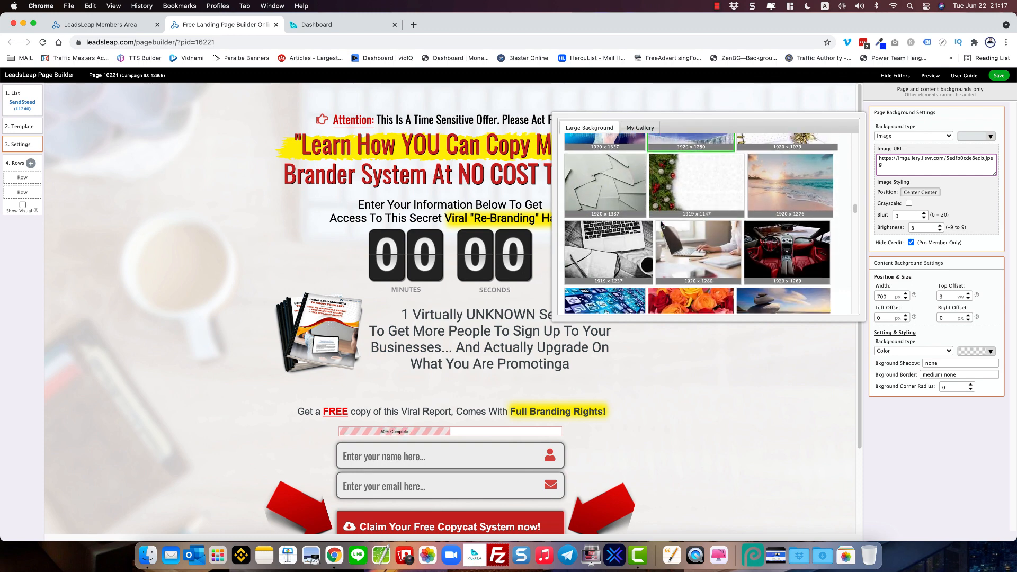
pyautogui.click(812, 196)
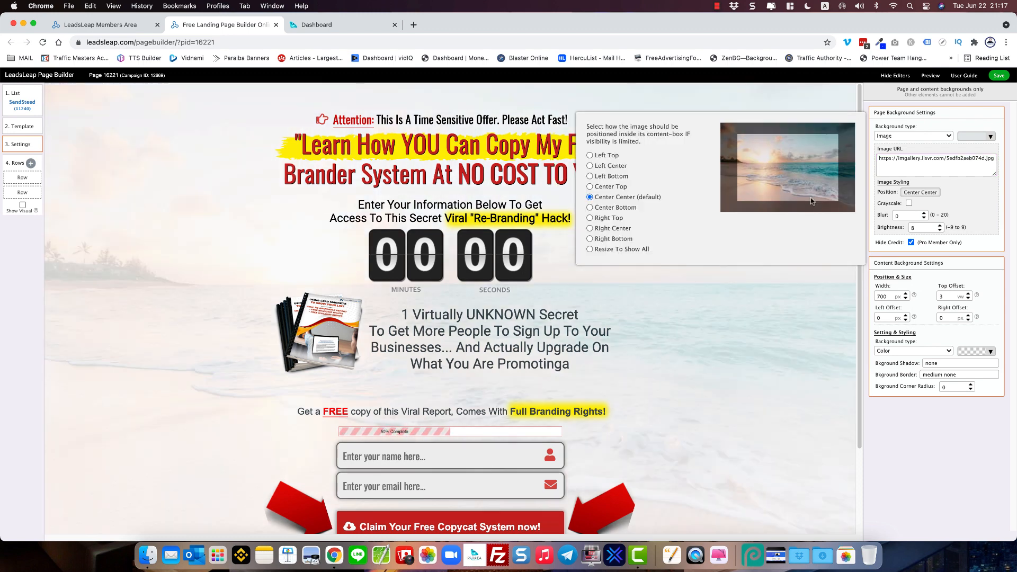
pyautogui.click(590, 250)
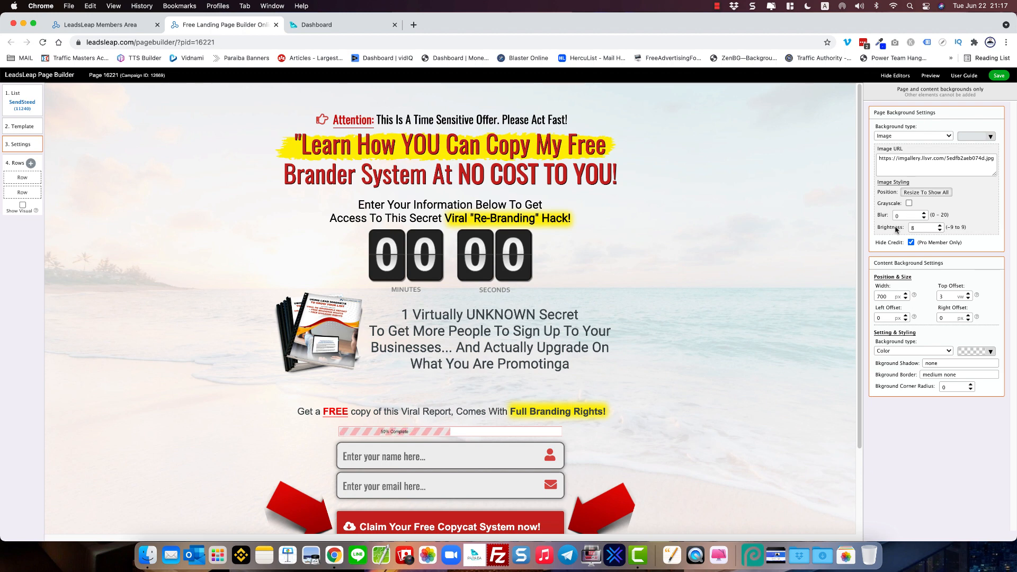
# - Try lowering the page background image's brightness to 0
pyautogui.click(940, 229)
pyautogui.click(940, 230)
pyautogui.click(940, 229)
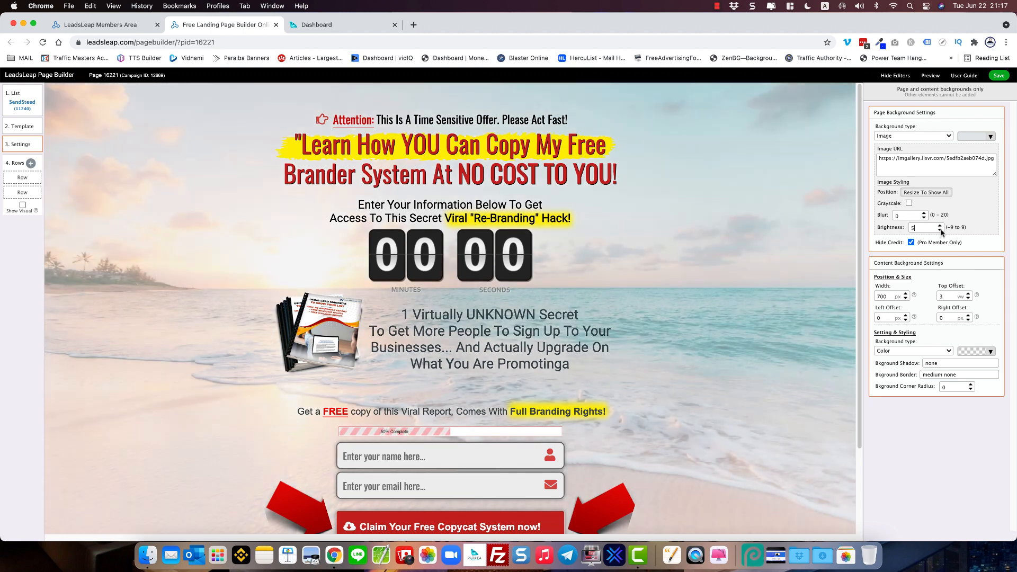
pyautogui.click(940, 230)
pyautogui.click(940, 230)
pyautogui.click(940, 230)
pyautogui.click(940, 230)
pyautogui.click(940, 230)
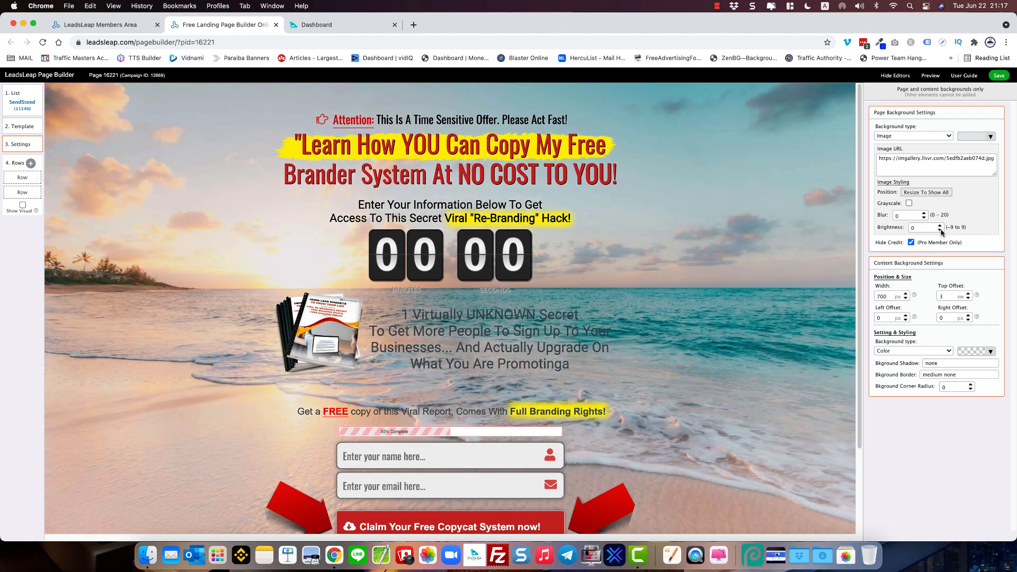
# - Try raising the page background image's brightness to 9
pyautogui.click(940, 230)
pyautogui.click(940, 225)
pyautogui.click(940, 225)
pyautogui.click(940, 225)
pyautogui.click(940, 225)
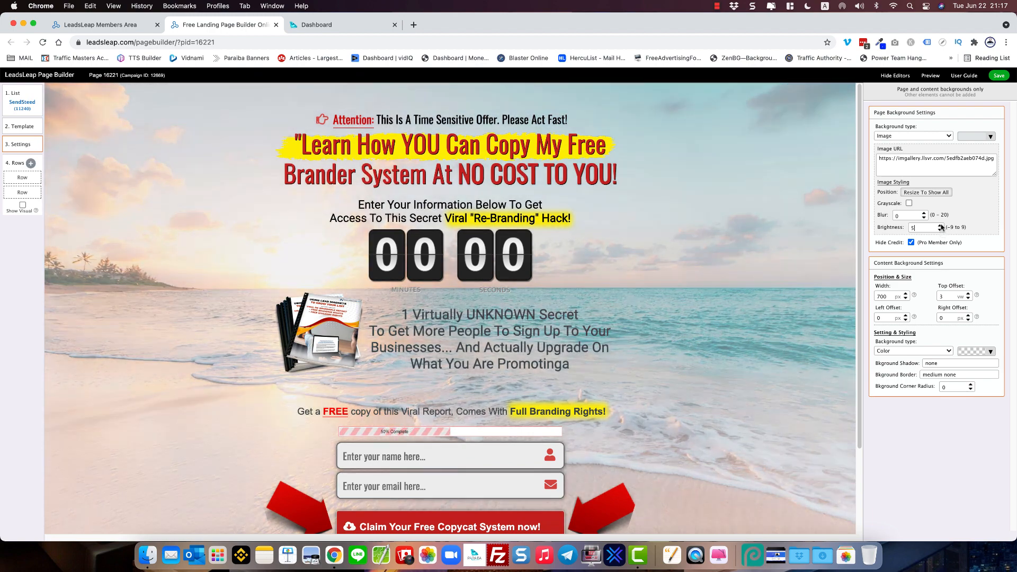
pyautogui.click(940, 225)
pyautogui.click(940, 225)
pyautogui.click(940, 226)
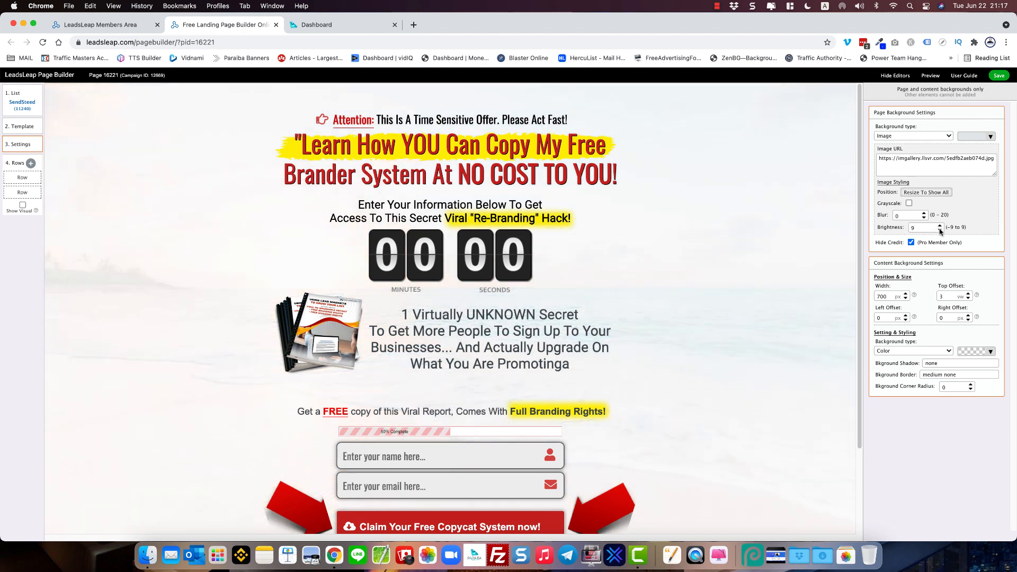
# - Set the page background image's brightness to 5 and its blur to 3
pyautogui.click(940, 230)
pyautogui.click(940, 230)
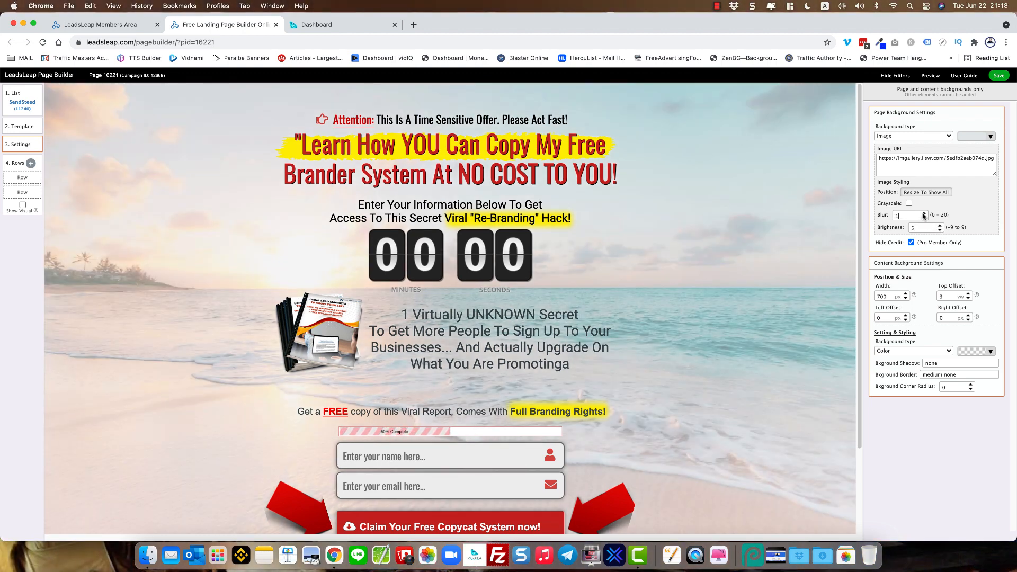
pyautogui.click(924, 213)
pyautogui.click(923, 213)
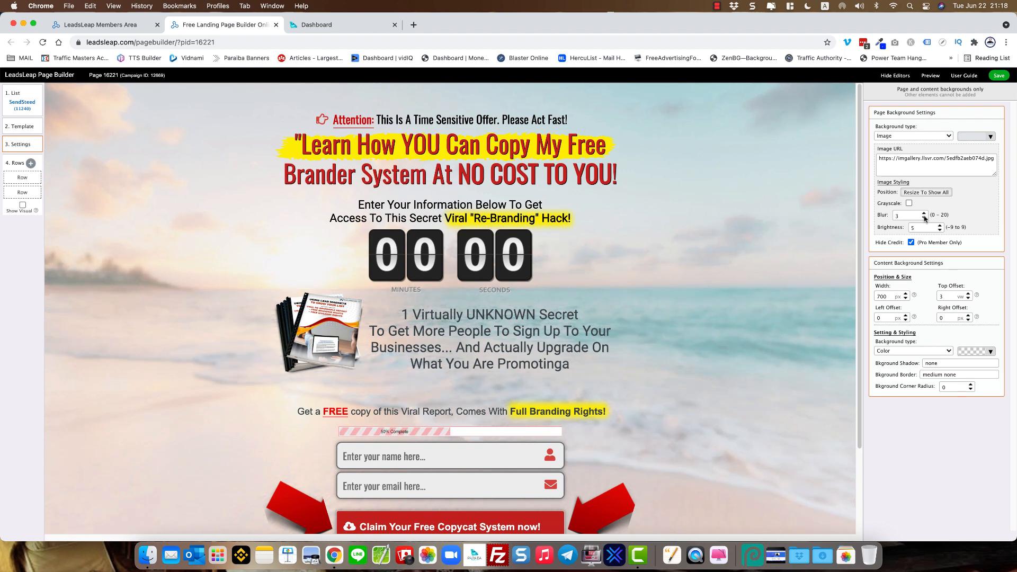
# - Set the page background image's blur to 0 and its brightness to 3
pyautogui.click(924, 214)
pyautogui.click(924, 214)
pyautogui.click(924, 214)
pyautogui.click(924, 214)
pyautogui.click(924, 217)
pyautogui.click(924, 217)
pyautogui.click(924, 217)
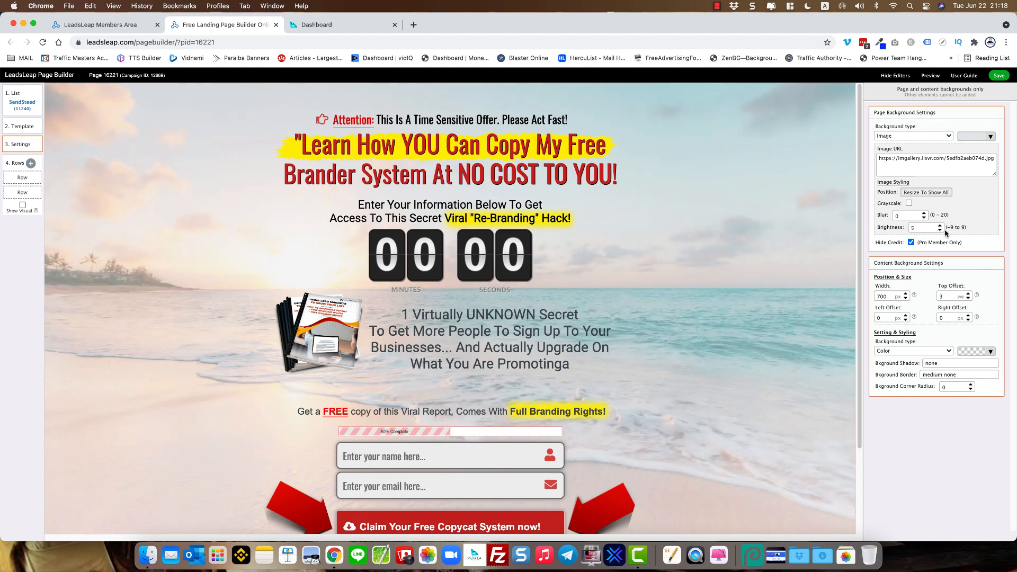
pyautogui.click(941, 230)
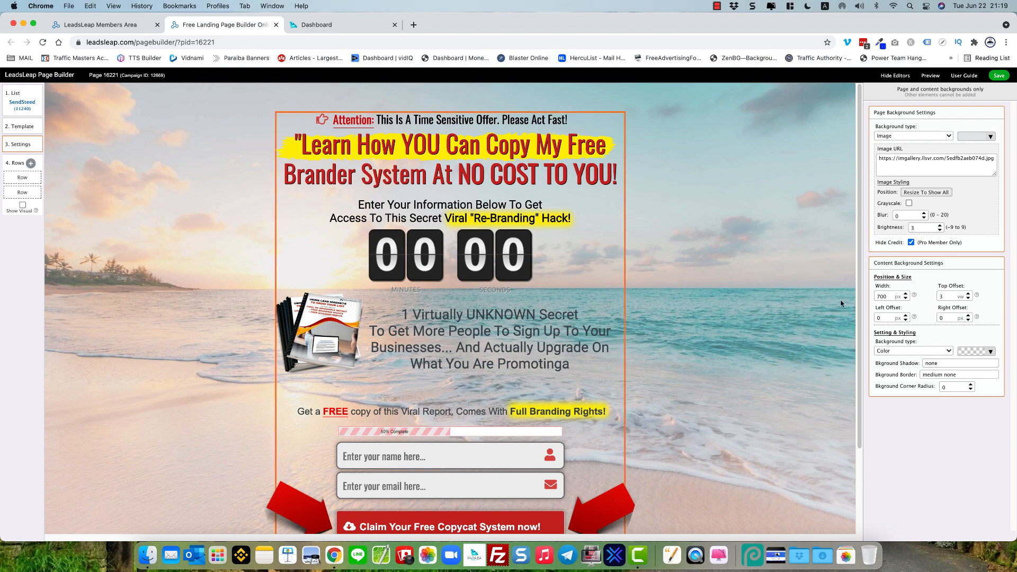
# - Look over the restyled page in the editor and in a preview, and close the preview
pyautogui.scroll(-3, 788, 348)
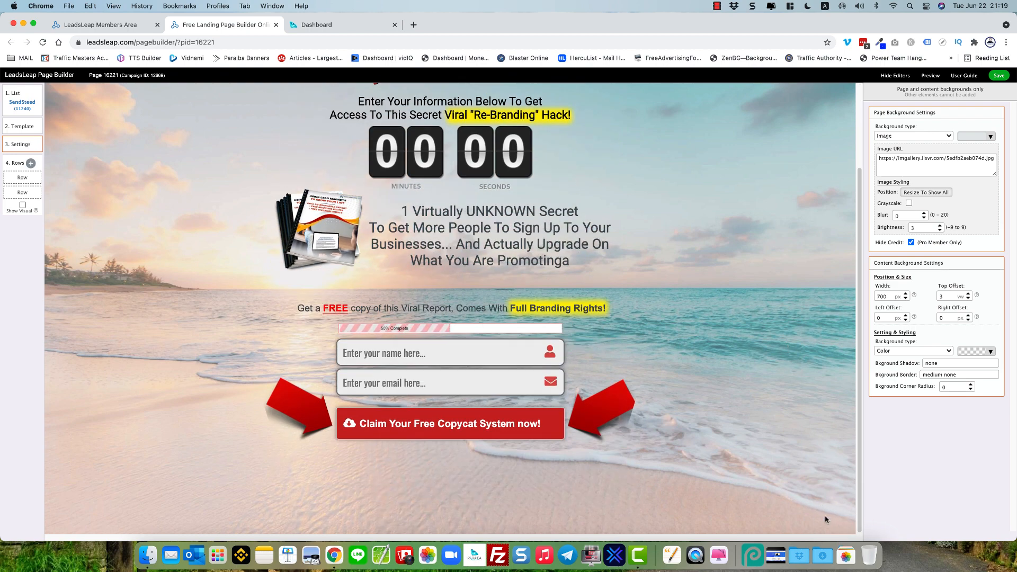
pyautogui.scroll(3, 814, 496)
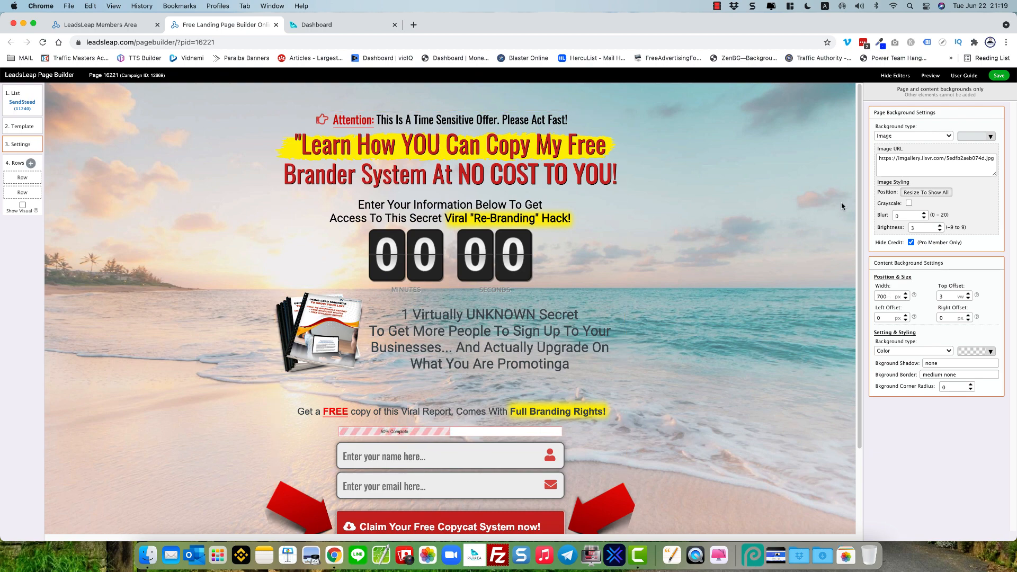
pyautogui.click(928, 76)
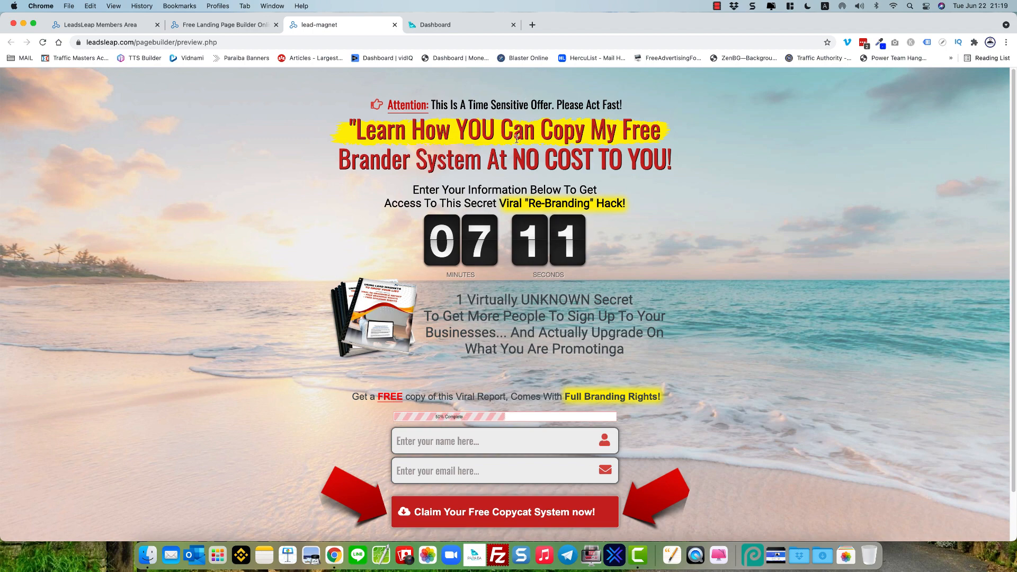
pyautogui.click(395, 24)
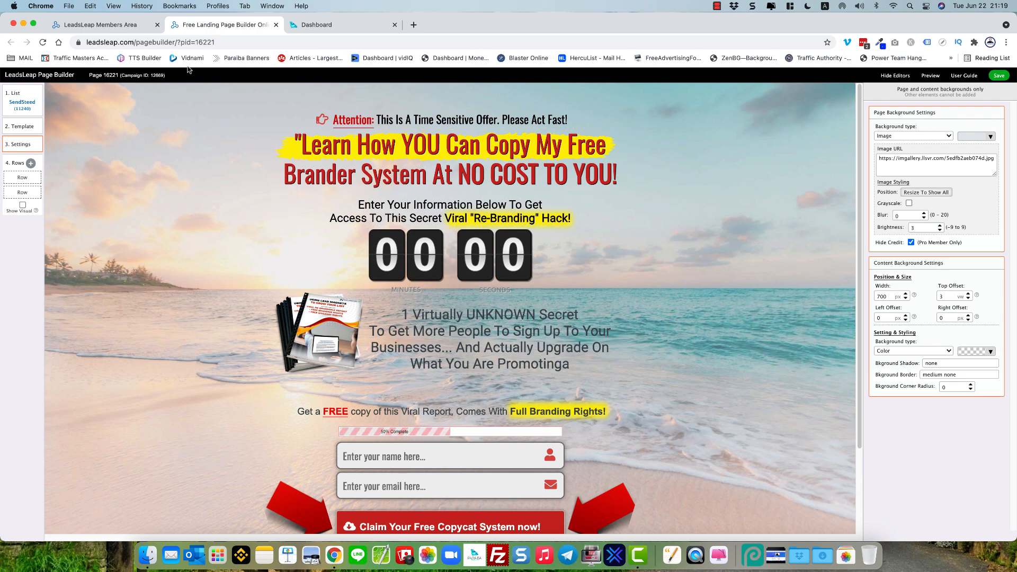
# - Close the page editor without saving, and check the live lead-magnet page from the campaign list
pyautogui.click(275, 25)
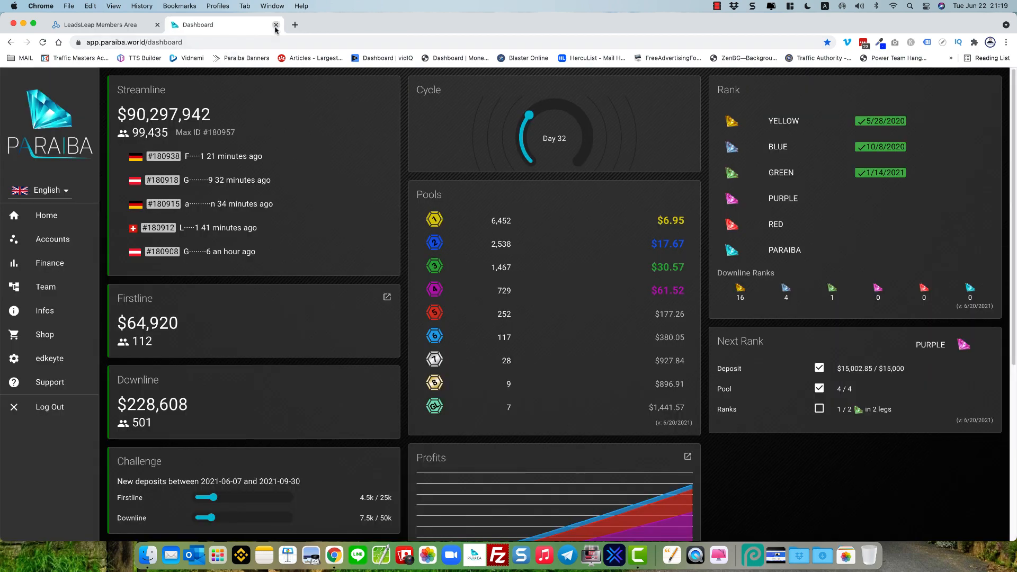
pyautogui.click(101, 25)
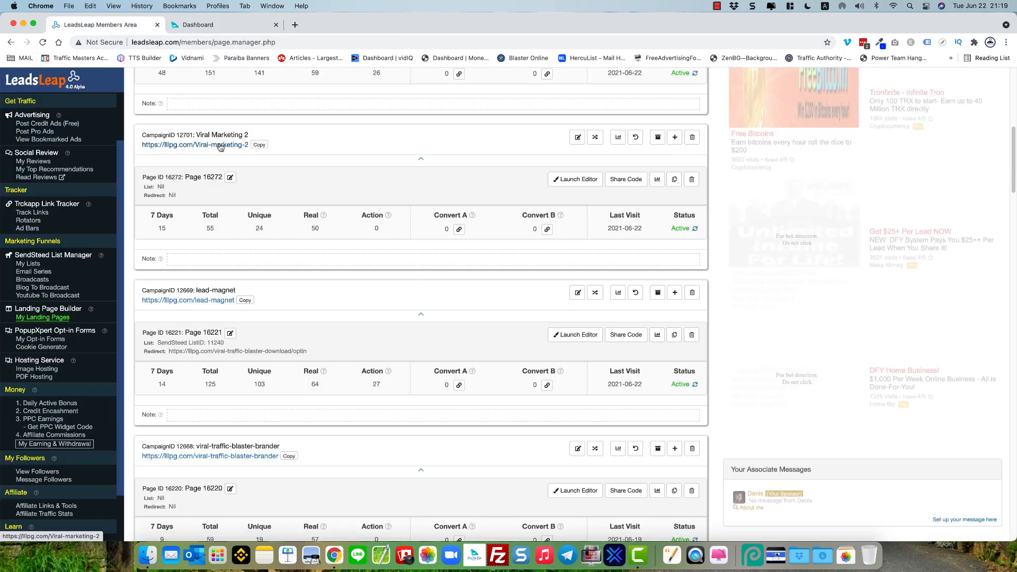
pyautogui.click(222, 300)
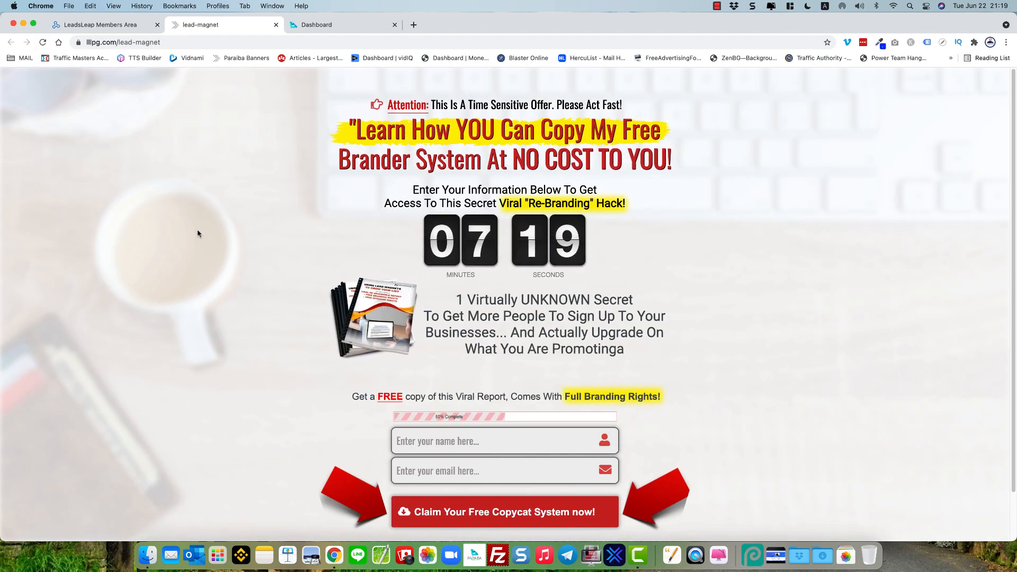
pyautogui.click(276, 24)
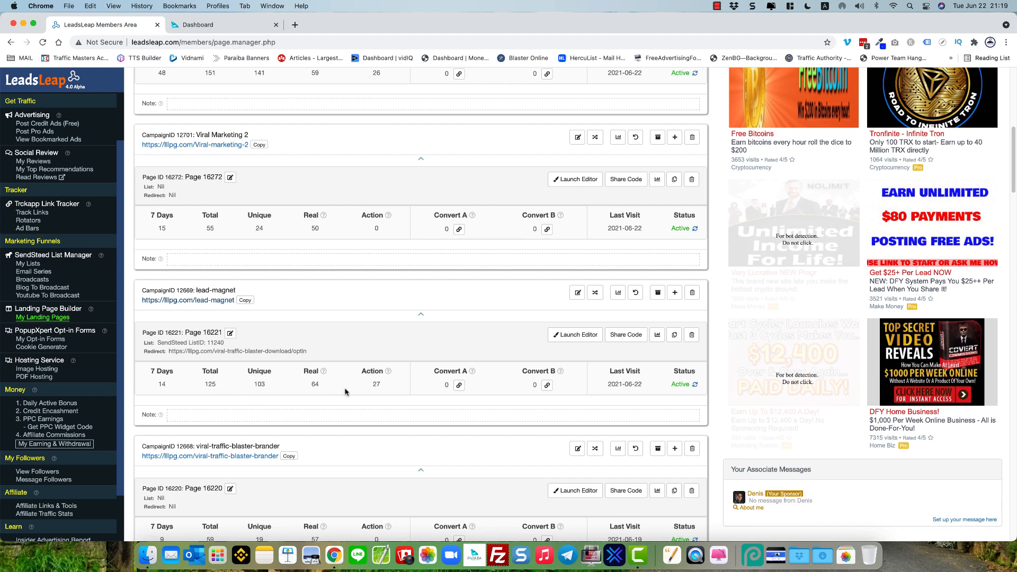
# - Examine the lead-magnet page's traffic details, including the clicks chart, surfing duration, and stats by source and country
pyautogui.click(657, 335)
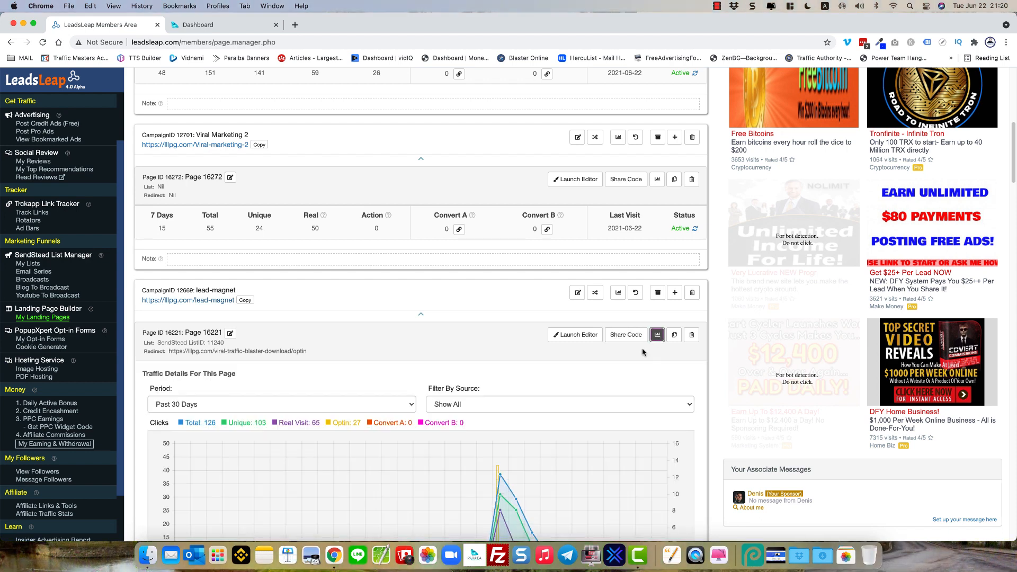
pyautogui.scroll(-10, 596, 364)
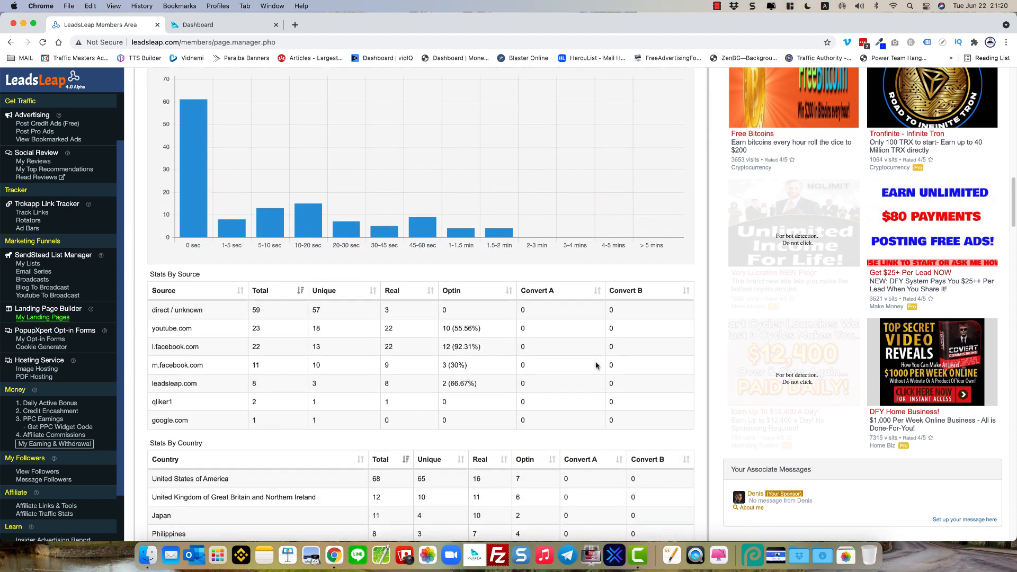
pyautogui.scroll(-2, 595, 364)
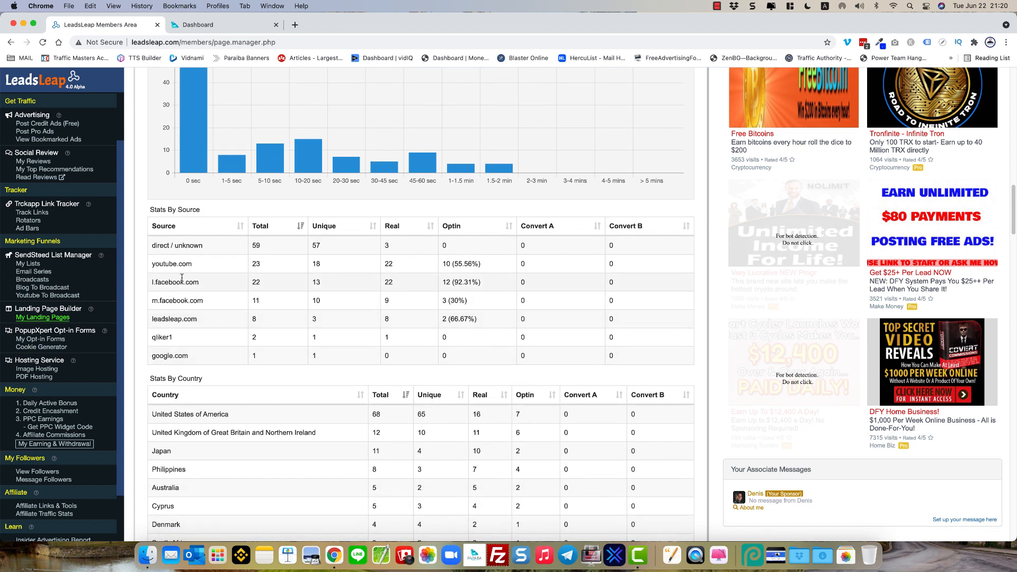
pyautogui.scroll(-3, 246, 376)
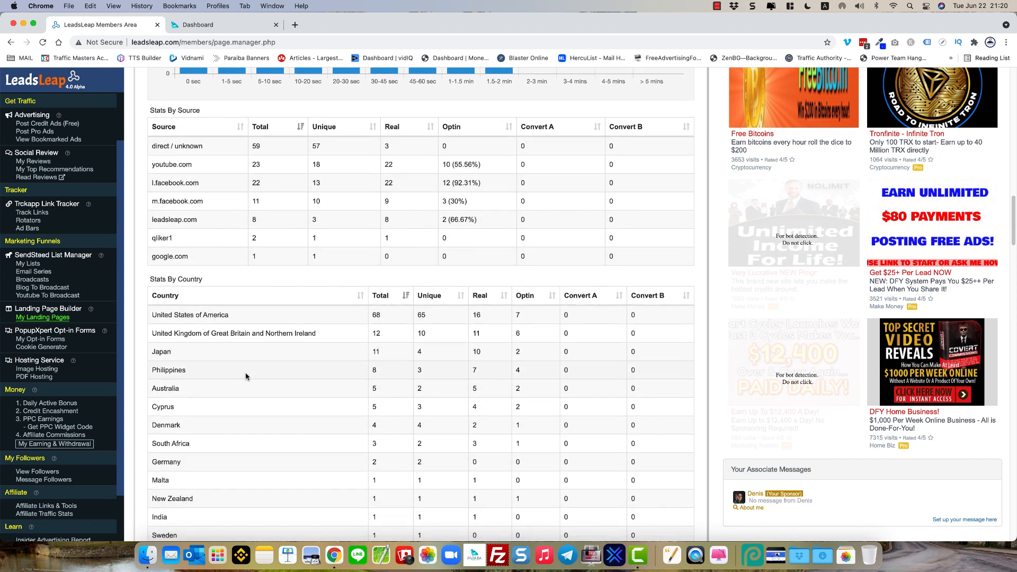
pyautogui.scroll(-6, 317, 318)
pyautogui.scroll(2, 307, 307)
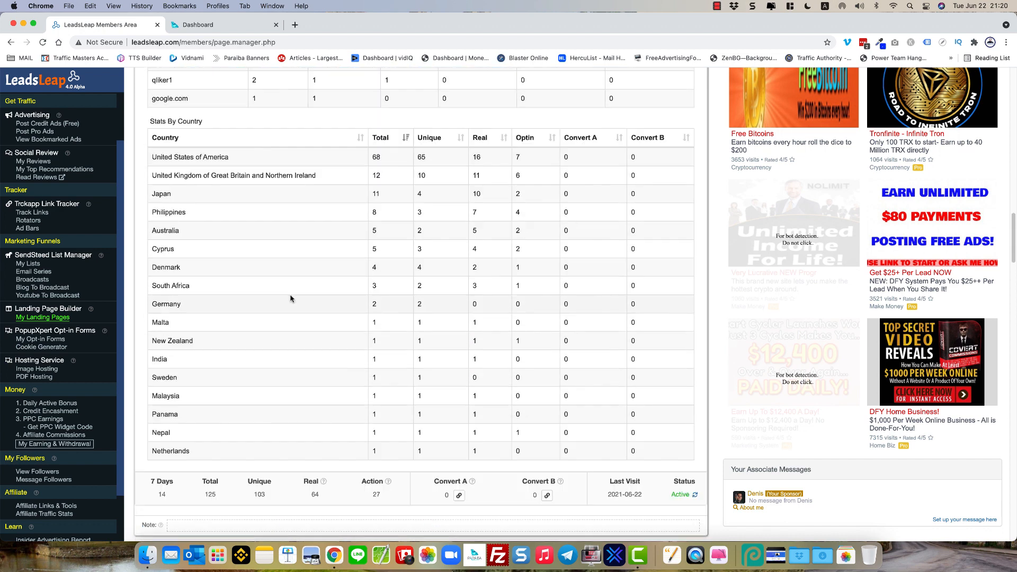
pyautogui.scroll(9, 290, 298)
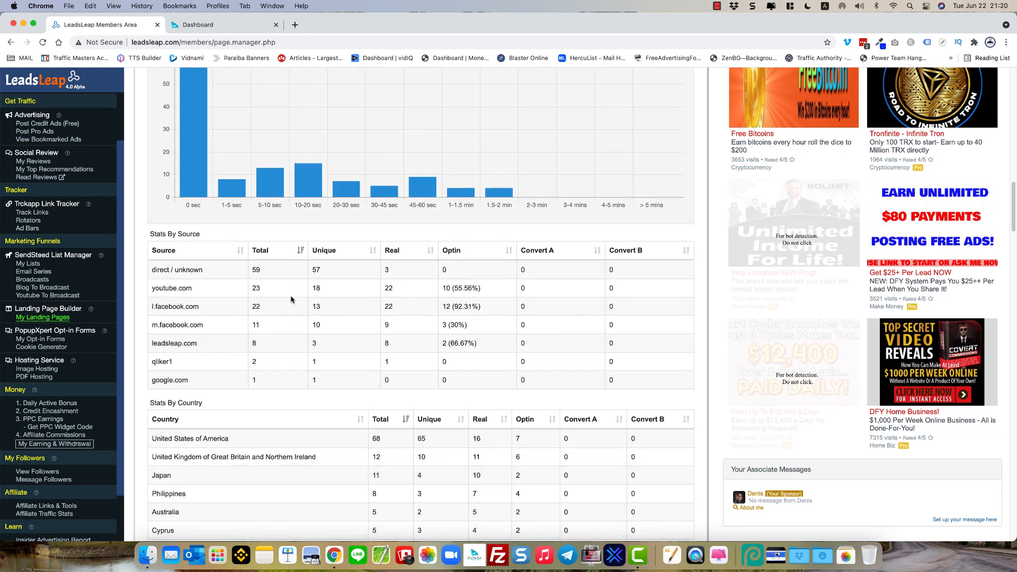
pyautogui.scroll(20, 290, 299)
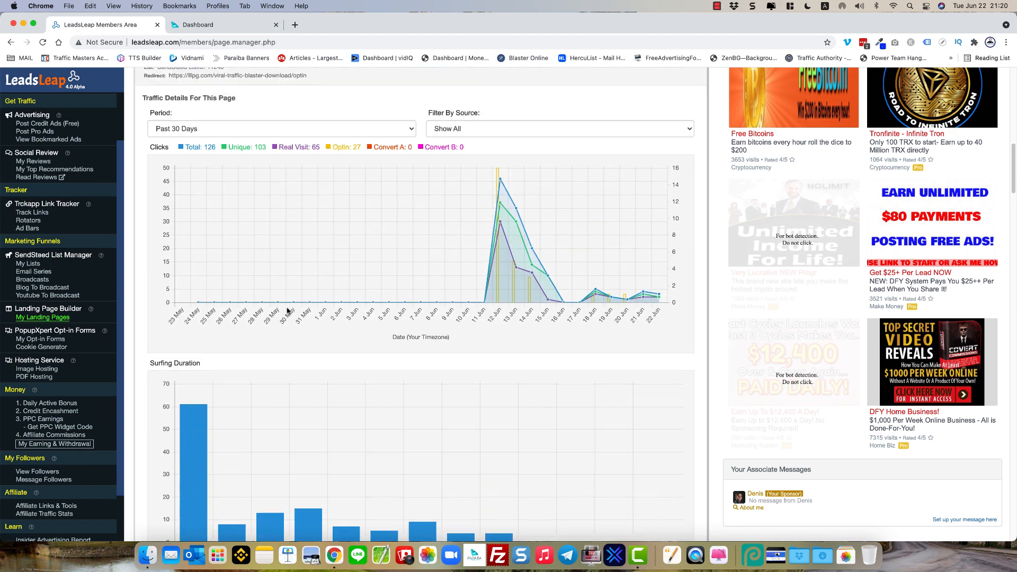
pyautogui.scroll(2, 287, 310)
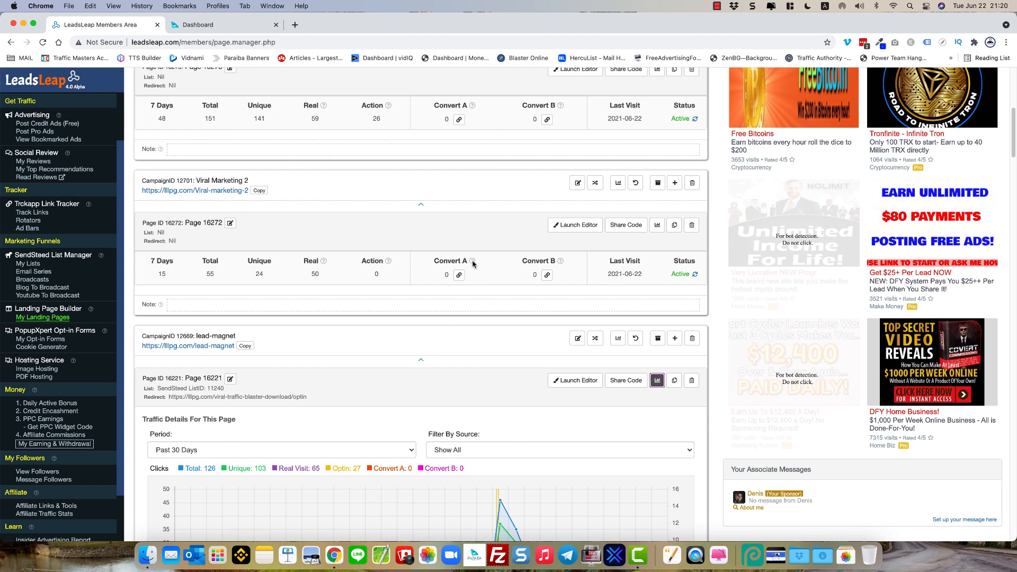
# - Copy the Convert A tracking code of the Viral Marketing 2 campaign and read the explanation of Convert B
pyautogui.moveTo(435, 261); pyautogui.dragTo(552, 261)
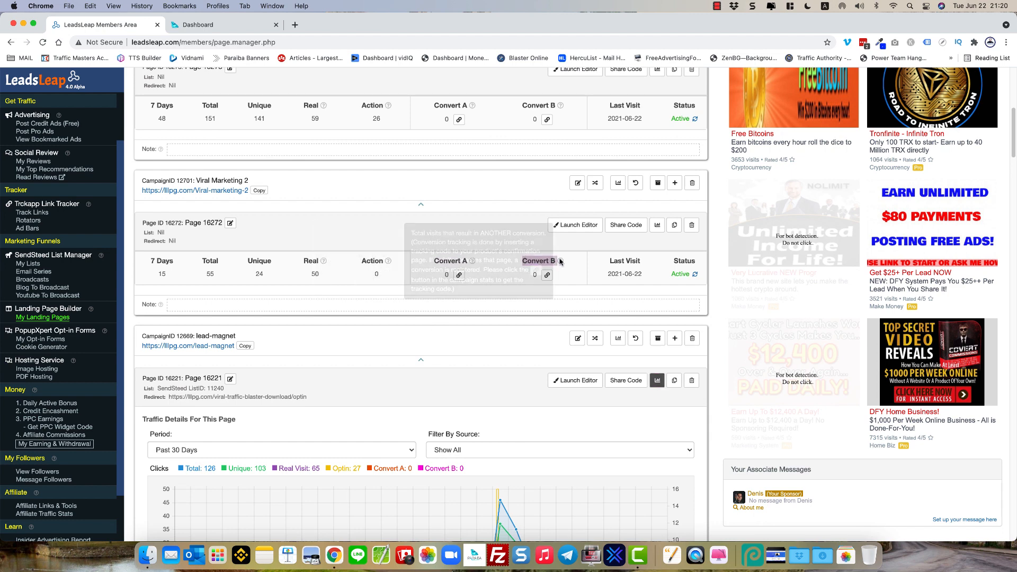
pyautogui.click(446, 272)
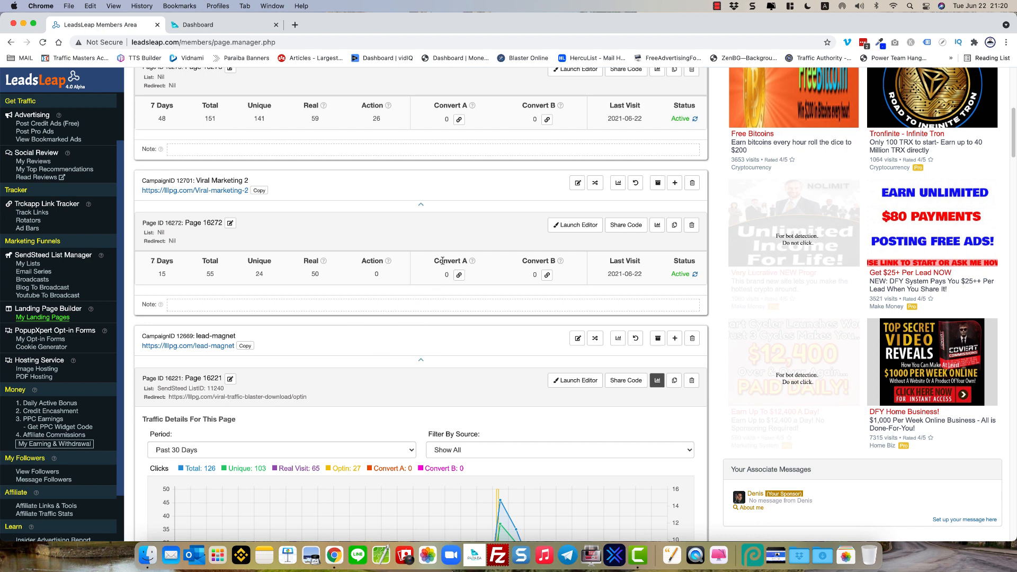
pyautogui.moveTo(433, 261); pyautogui.dragTo(465, 260)
pyautogui.click(459, 275)
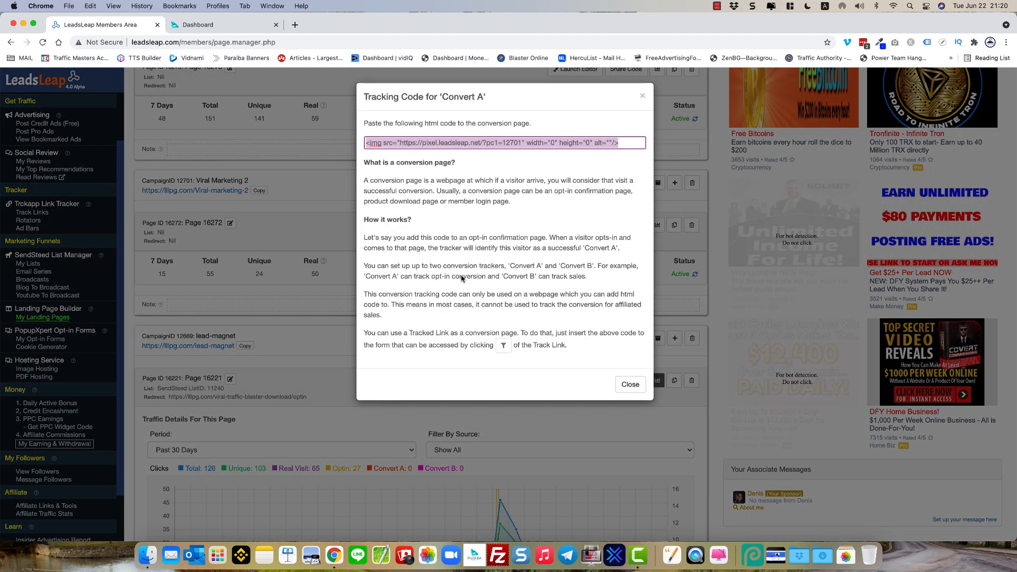
pyautogui.rightClick(378, 143)
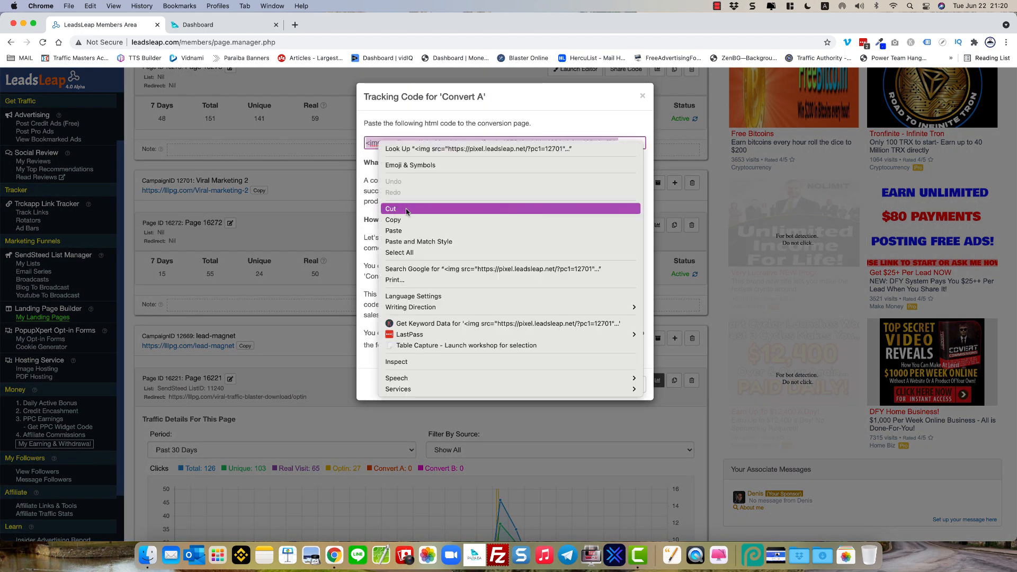
pyautogui.click(392, 220)
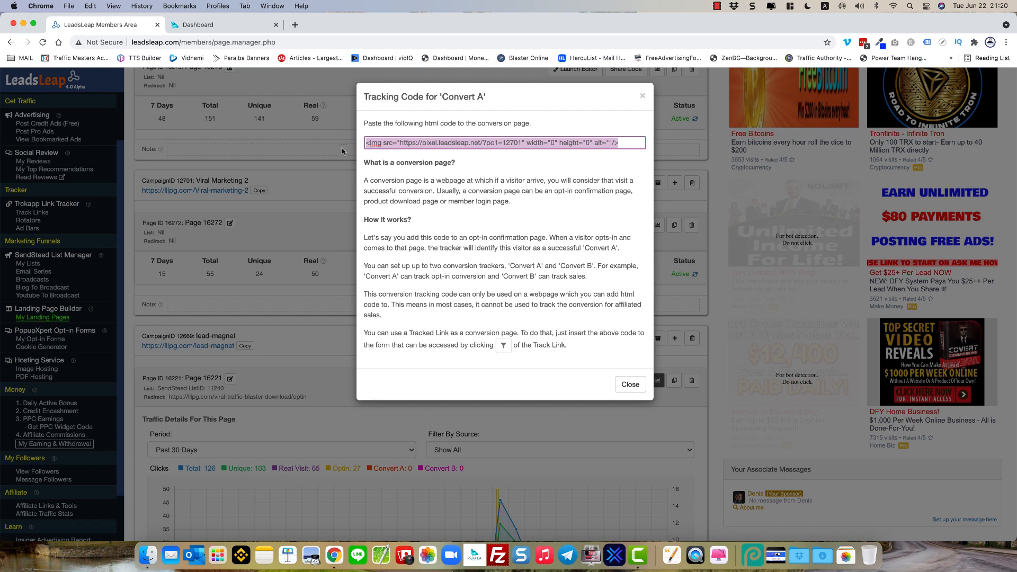
pyautogui.click(633, 381)
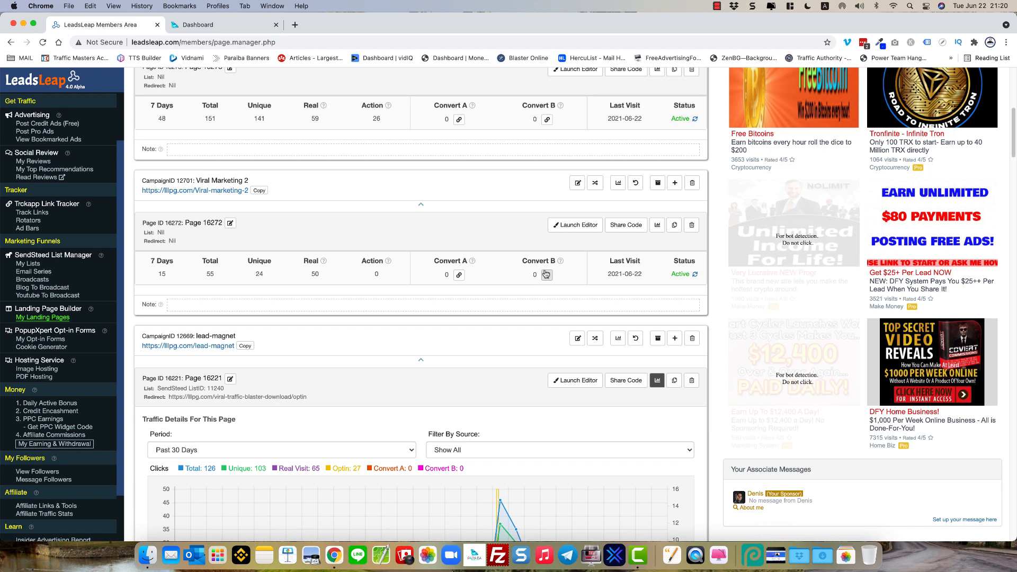
pyautogui.moveTo(523, 261); pyautogui.dragTo(559, 262)
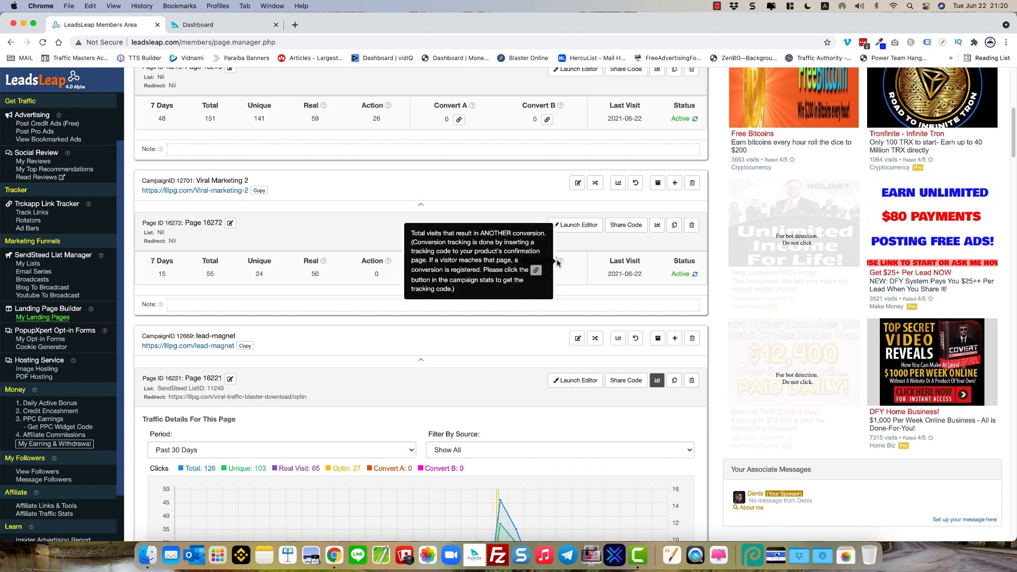
pyautogui.click(561, 277)
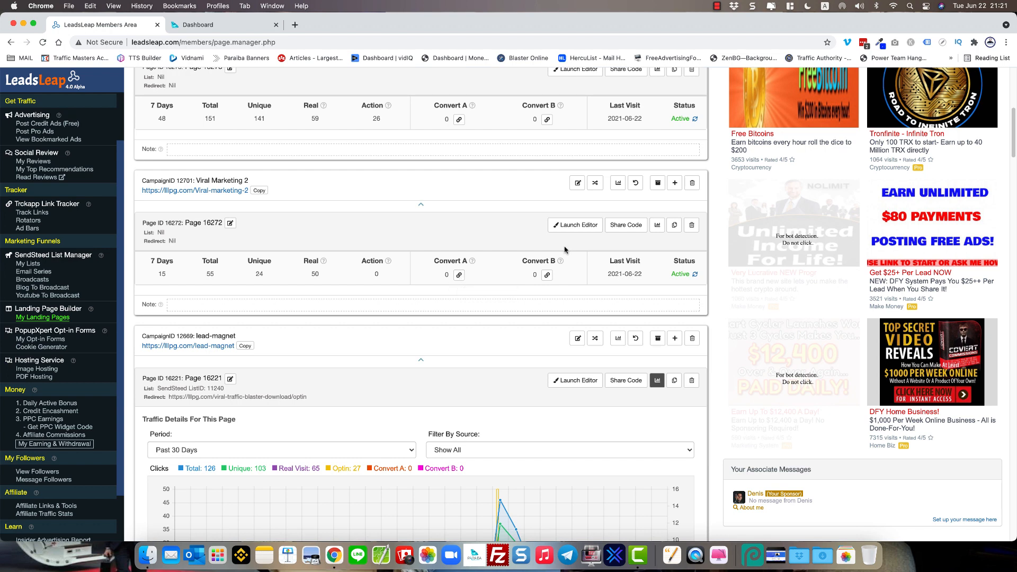
# - Examine the Viral Marketing 2 campaign's link-copy details, including the /warriorforum source tracker example, and close them
pyautogui.click(259, 191)
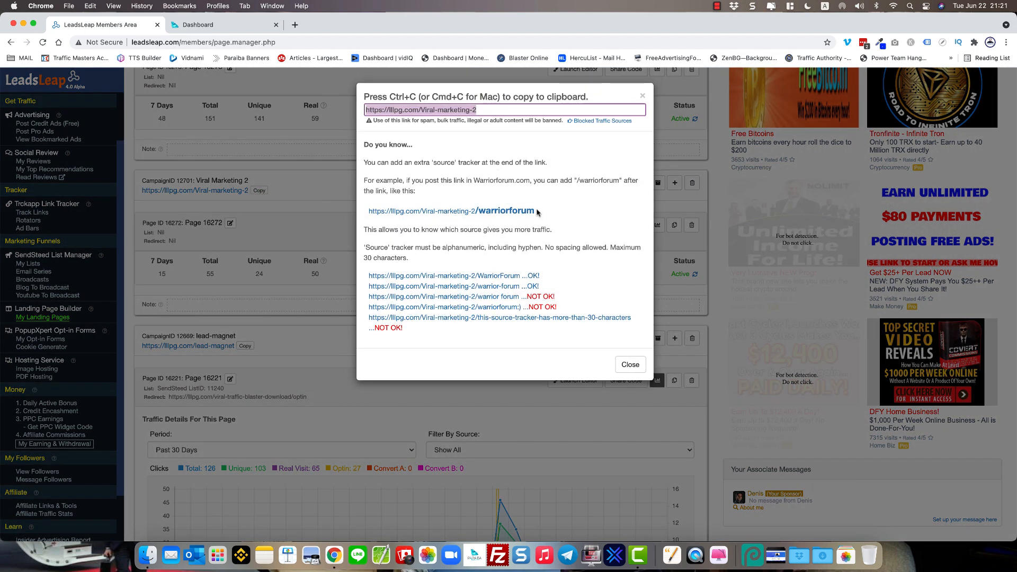
pyautogui.moveTo(544, 212); pyautogui.dragTo(478, 212)
pyautogui.click(476, 213)
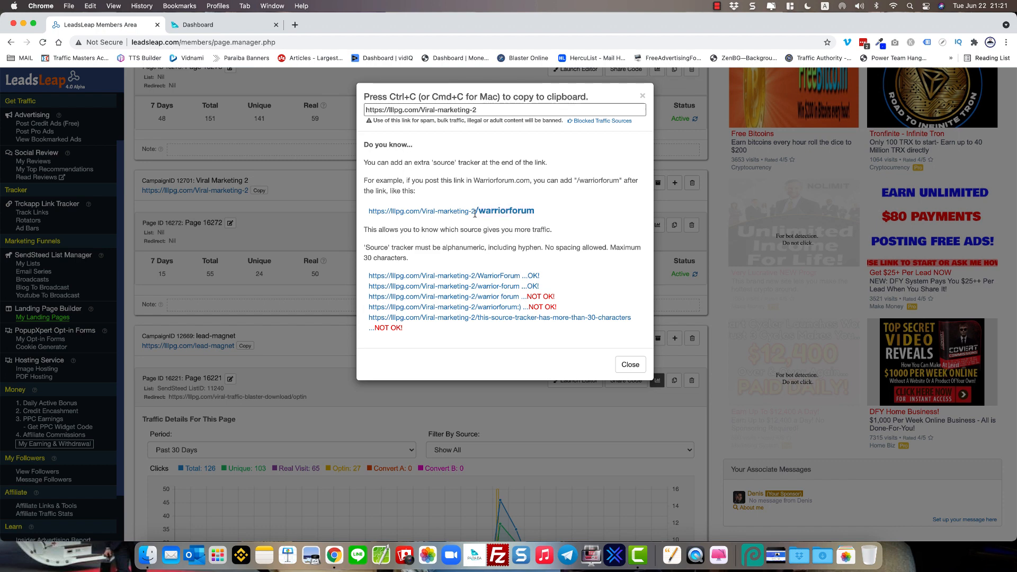
pyautogui.moveTo(369, 211); pyautogui.dragTo(478, 212)
pyautogui.click(544, 213)
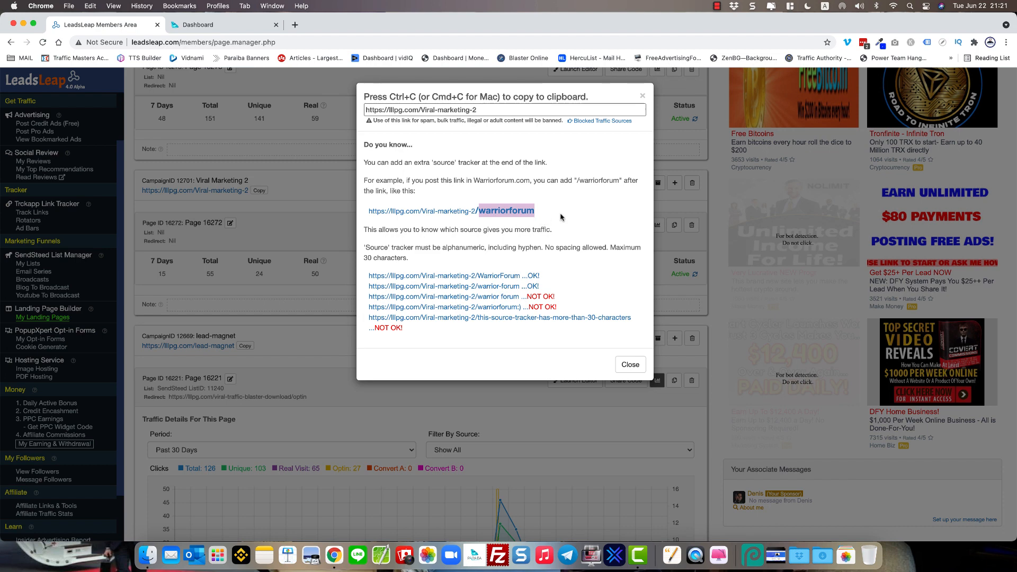
pyautogui.click(643, 96)
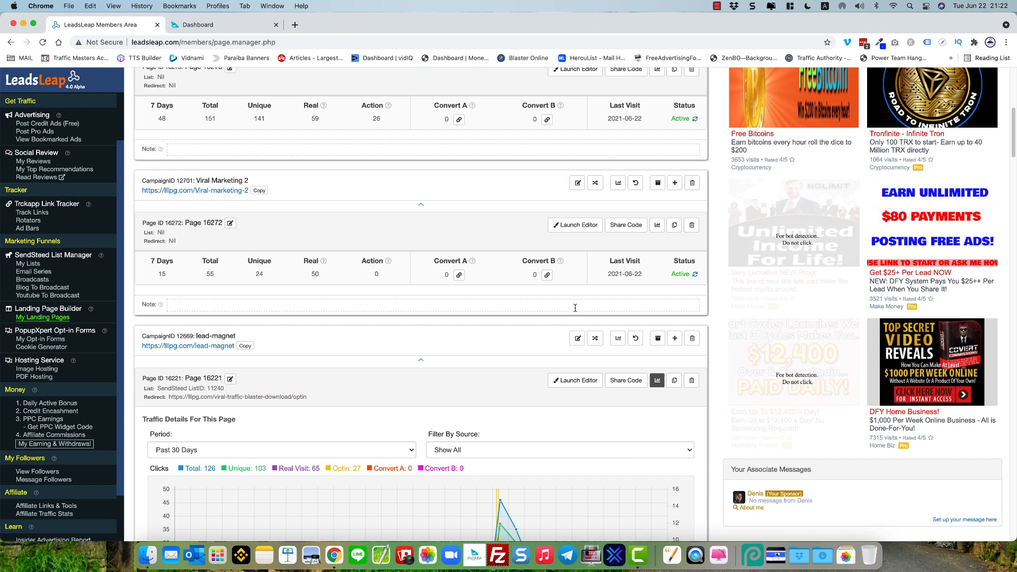
pyautogui.scroll(-15, 568, 335)
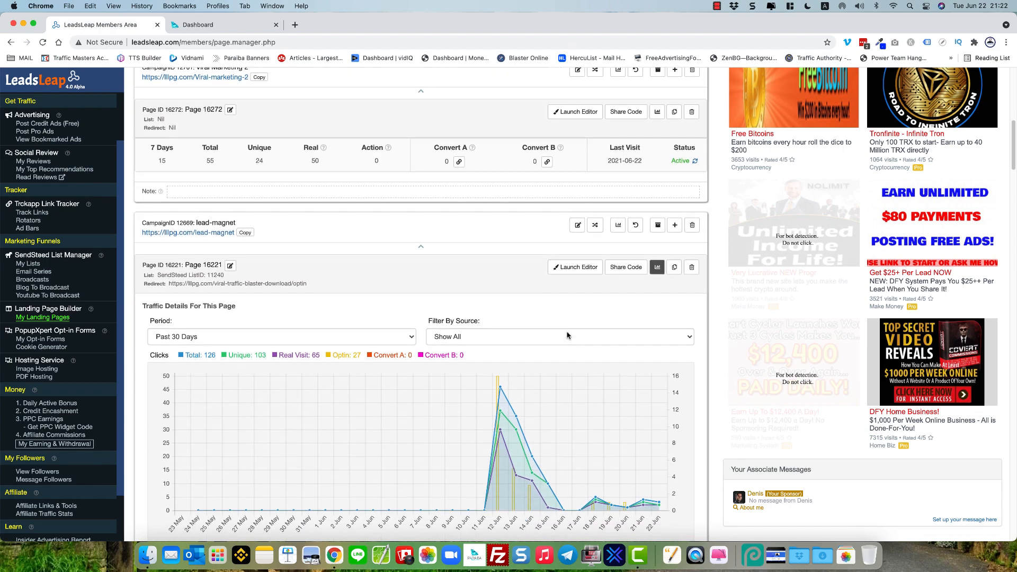
pyautogui.scroll(15, 567, 334)
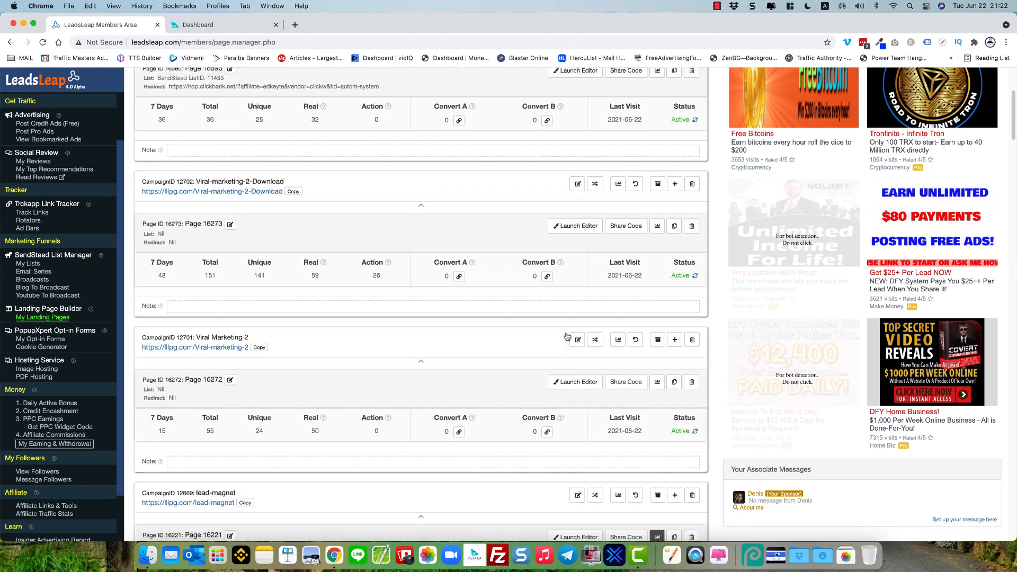
pyautogui.scroll(-2, 568, 338)
pyautogui.scroll(1, 567, 337)
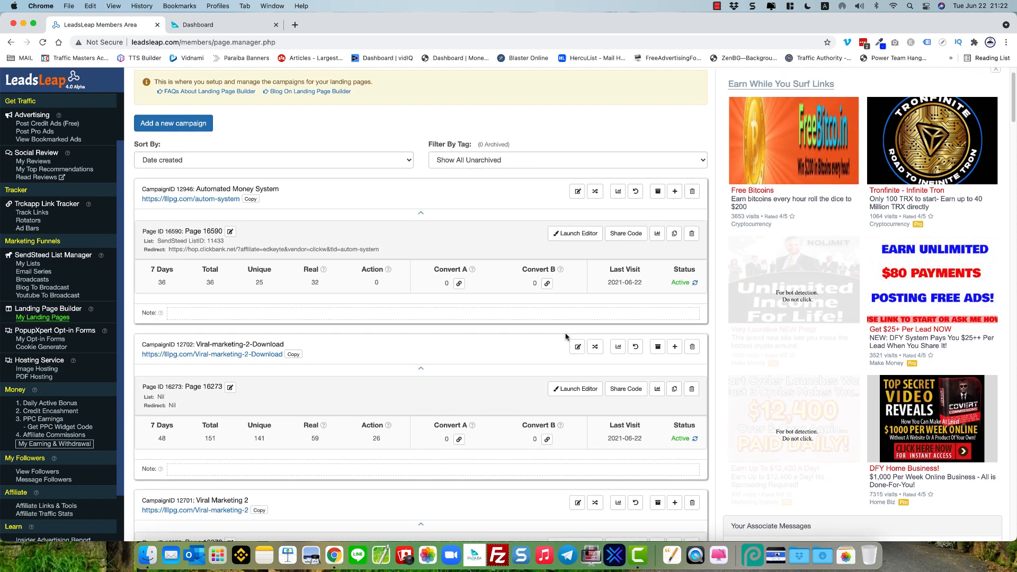